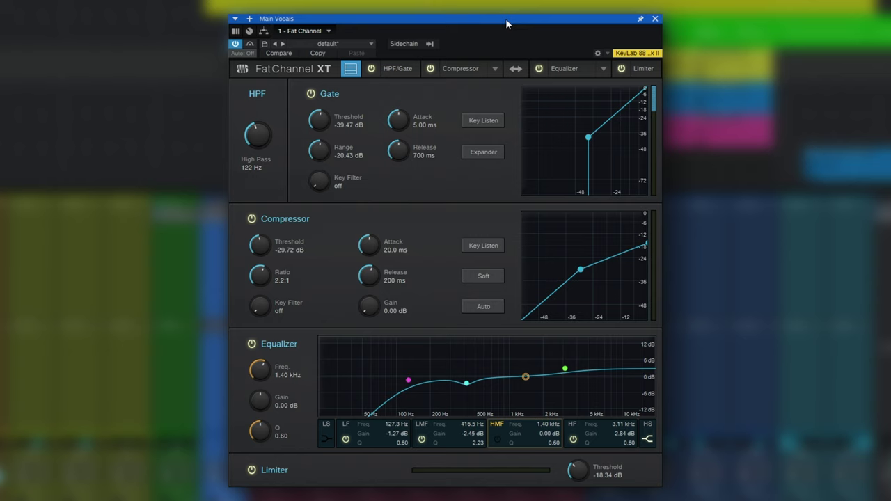
Try the Tube compressor model on the Main Vocals Fat Channel and return to the Standard model
{"action": "left_click", "coordinate": [377, 422]}
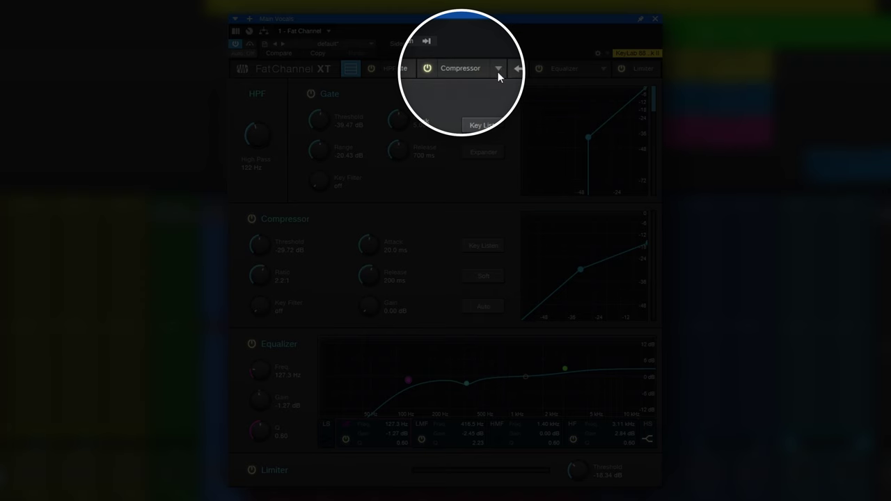
{"action": "left_click", "coordinate": [499, 68]}
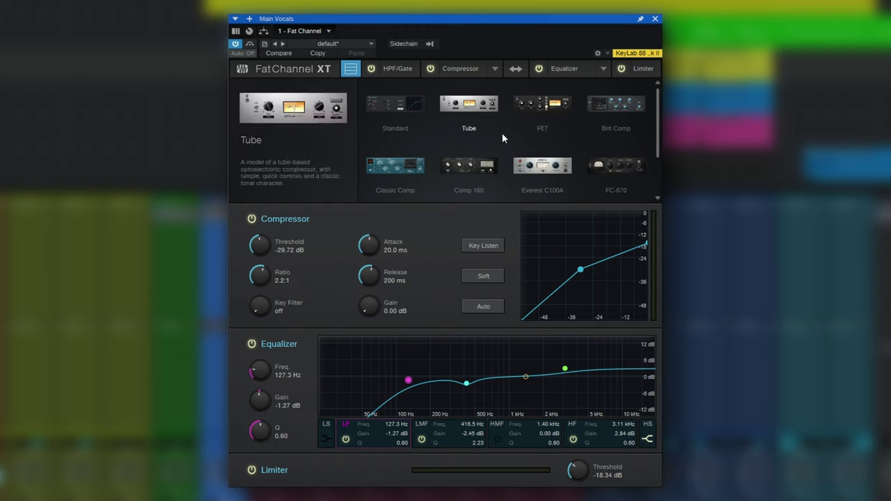
{"action": "left_click", "coordinate": [473, 109]}
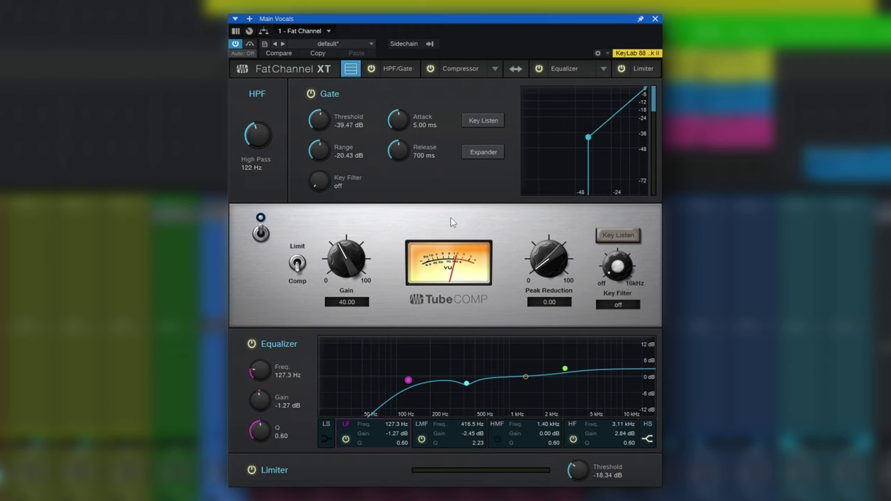
{"action": "left_click", "coordinate": [494, 68]}
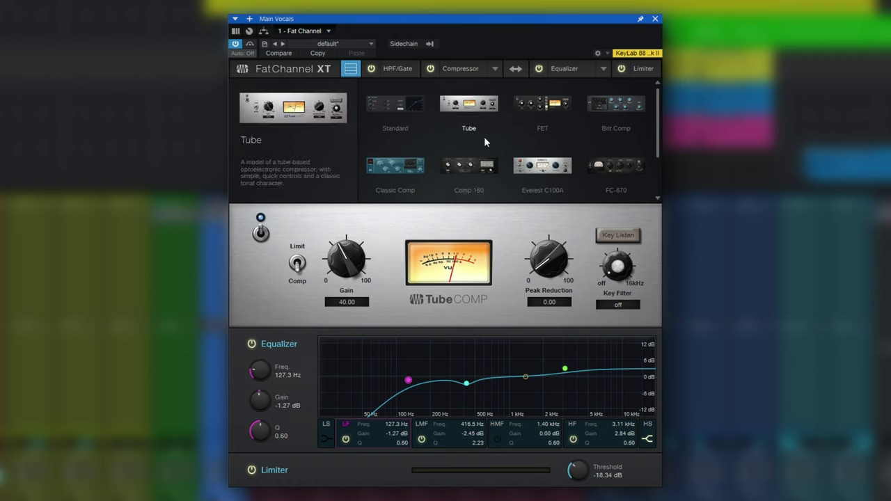
{"action": "left_click", "coordinate": [397, 103]}
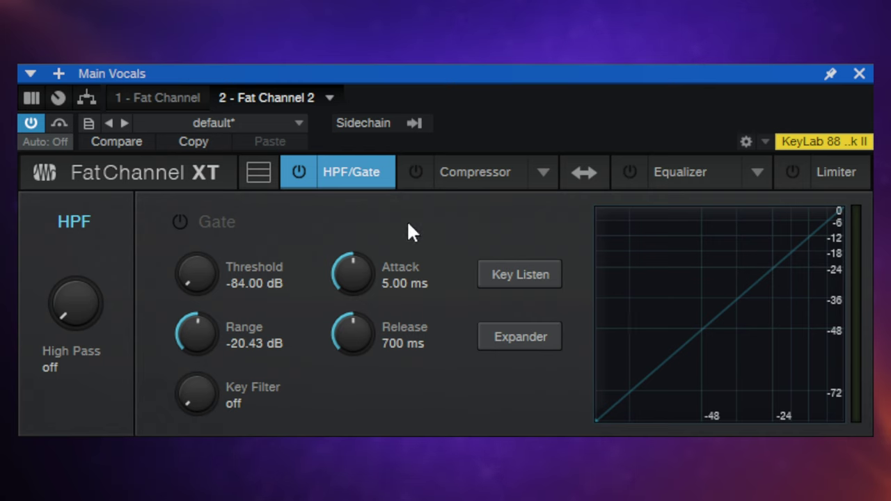
Look through the Compressor, Equalizer and Limiter sections one at a time, returning to the HPF/Gate section
{"action": "left_click", "coordinate": [483, 173]}
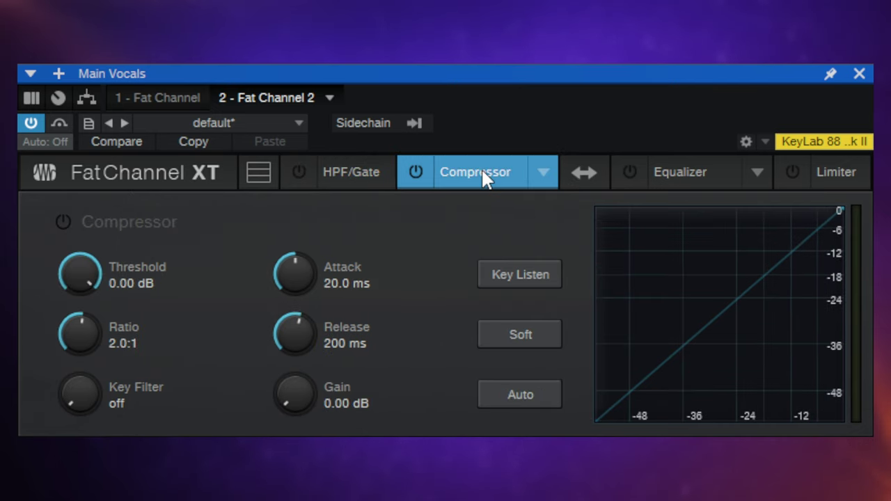
{"action": "left_click", "coordinate": [694, 172]}
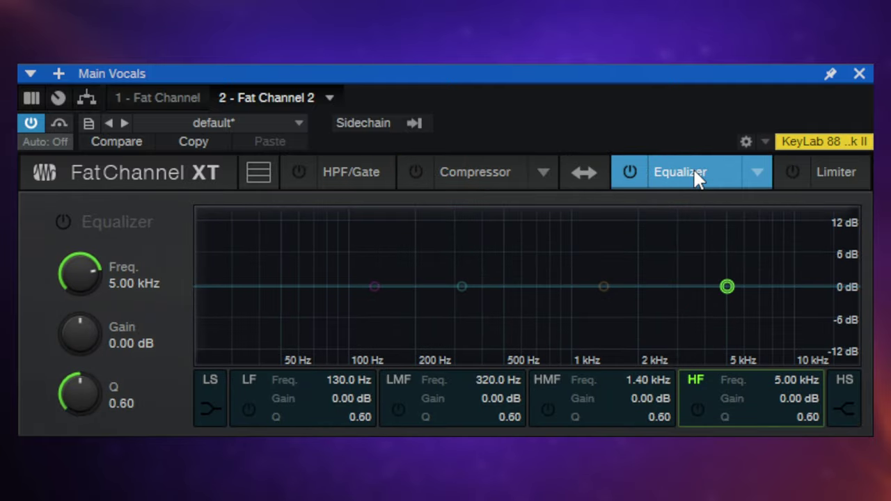
{"action": "left_click", "coordinate": [840, 171]}
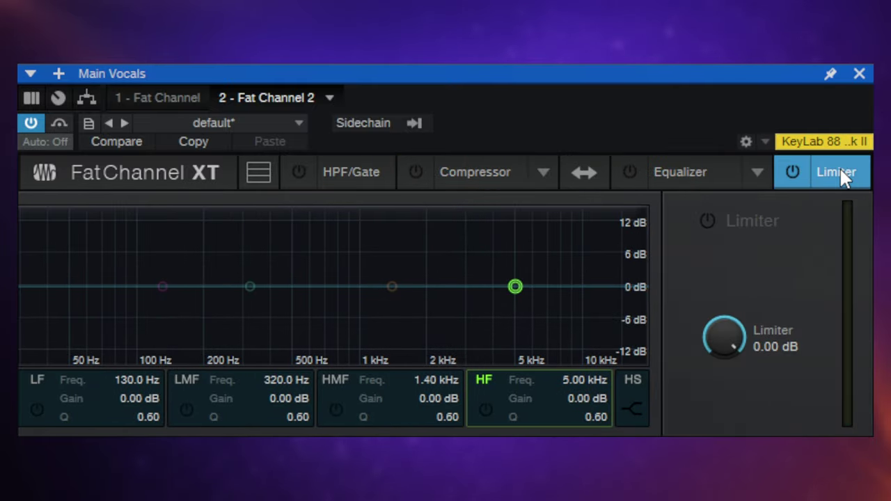
{"action": "left_click", "coordinate": [352, 176]}
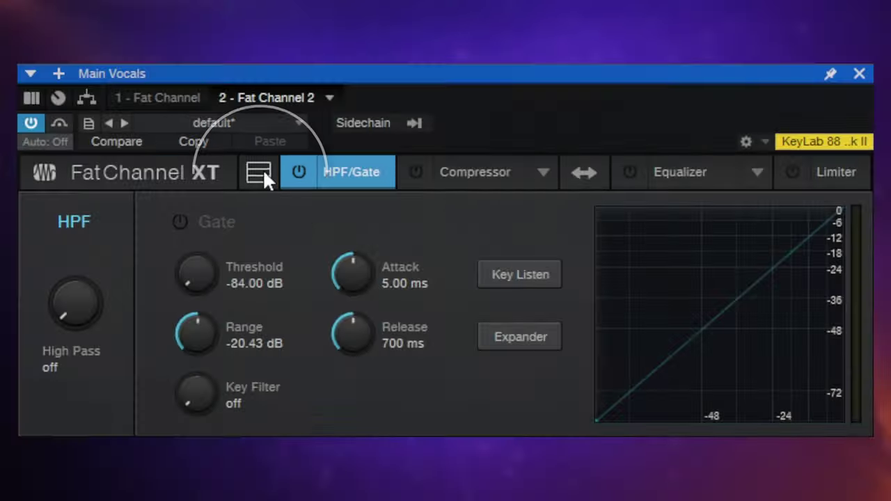
Compare the single-section view with the full view and leave all Fat Channel sections displayed together
{"action": "left_click", "coordinate": [262, 170]}
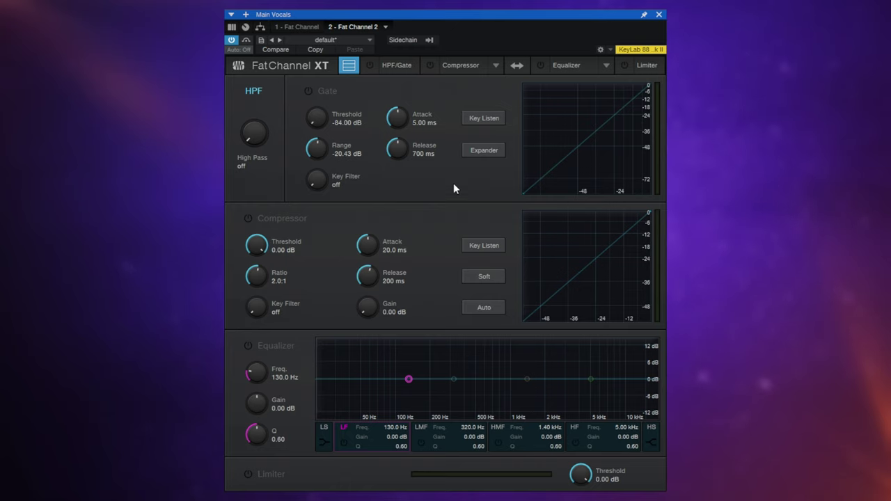
{"action": "left_click", "coordinate": [348, 66]}
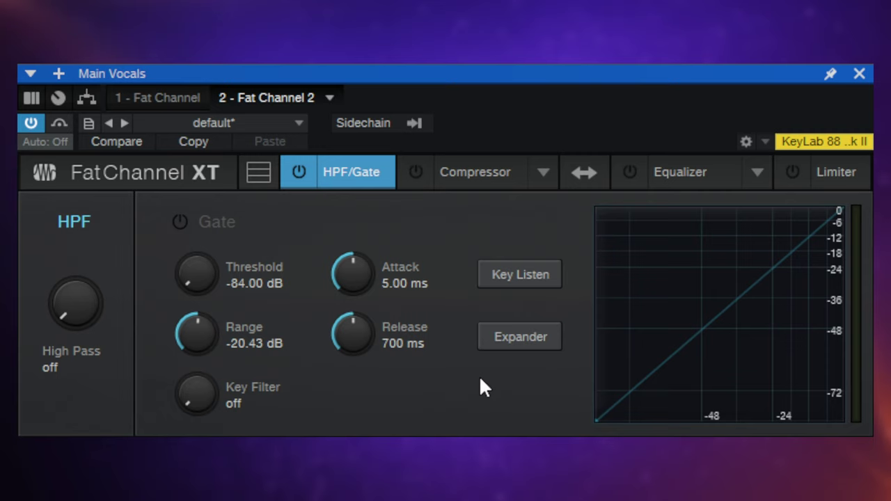
{"action": "left_click", "coordinate": [260, 175]}
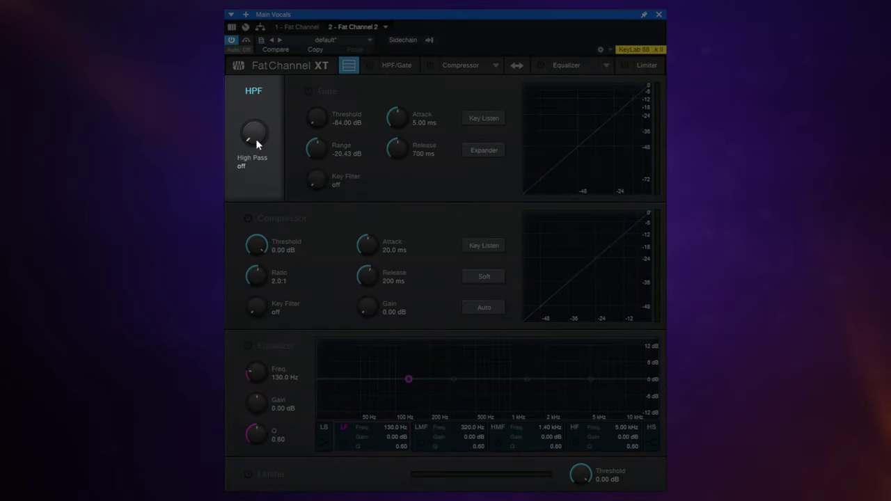
Sweep the high-pass filter through 229 Hz and 327 Hz, turn it off, and raise it to 1000 Hz
{"action": "left_click_drag", "start_coordinate": [255, 137], "coordinate": [251, 62]}
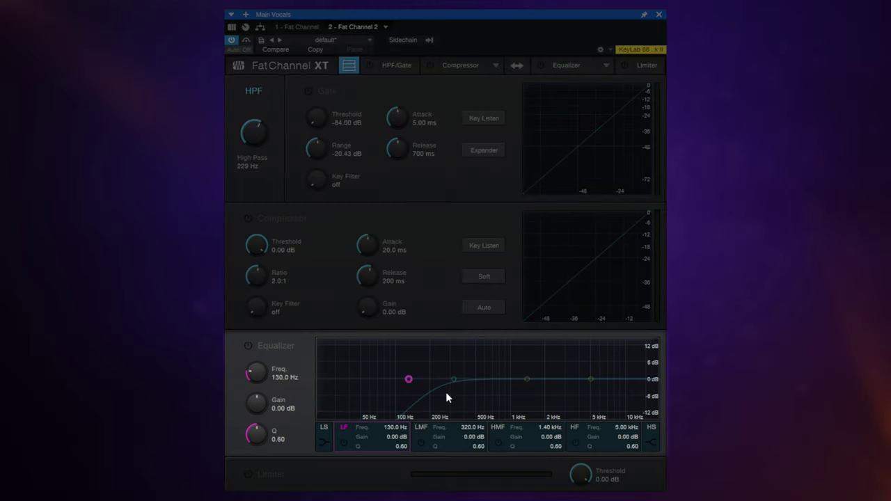
{"action": "left_click", "coordinate": [453, 379]}
{"action": "mouse_move", "coordinate": [255, 133]}
{"action": "left_mouse_down"}
{"action": "mouse_move", "coordinate": [255, 101]}
{"action": "mouse_move", "coordinate": [259, 189]}
{"action": "mouse_move", "coordinate": [245, 66]}
{"action": "mouse_move", "coordinate": [263, 128]}
{"action": "mouse_move", "coordinate": [253, 123]}
{"action": "mouse_move", "coordinate": [266, 186]}
{"action": "mouse_move", "coordinate": [255, 104]}
{"action": "mouse_move", "coordinate": [265, 136]}
{"action": "left_mouse_up"}
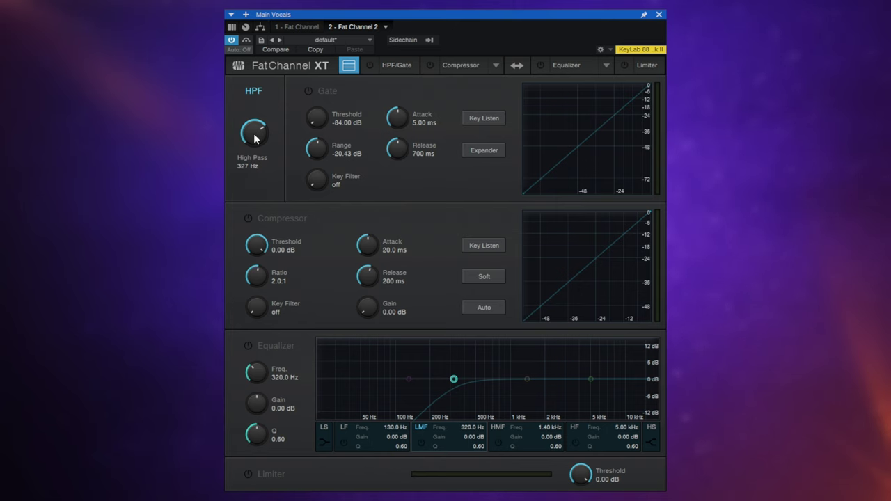
{"action": "left_click_drag", "start_coordinate": [256, 136], "coordinate": [259, 244]}
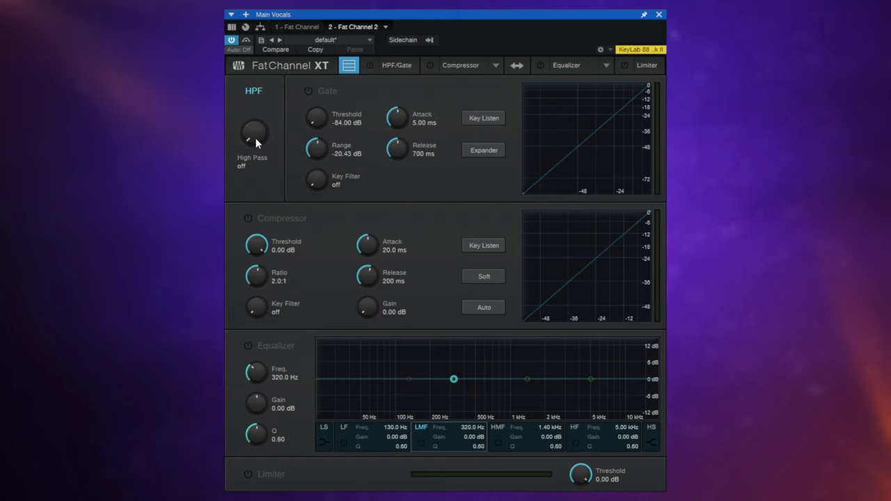
{"action": "left_click_drag", "start_coordinate": [255, 138], "coordinate": [229, 1]}
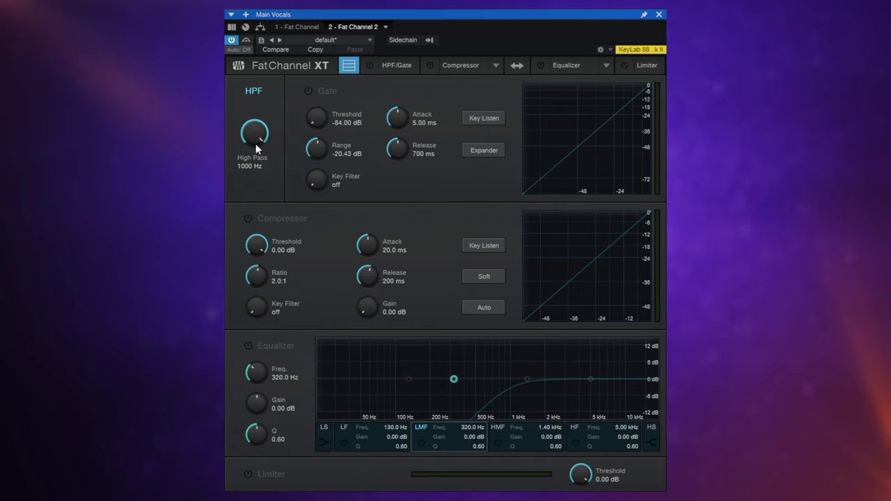
{"action": "left_click_drag", "start_coordinate": [258, 137], "coordinate": [258, 111]}
Swap the processing order of the compressor and equalizer back and forth
{"action": "left_click", "coordinate": [516, 65]}
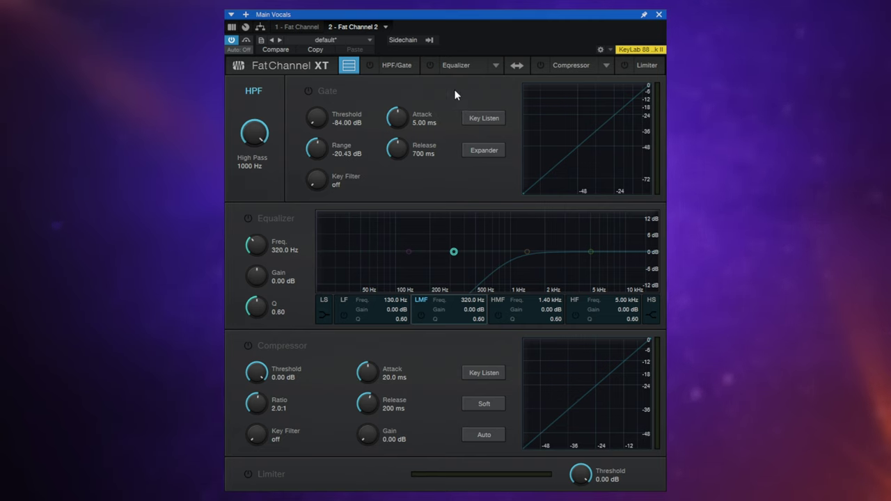
{"action": "left_click", "coordinate": [516, 65]}
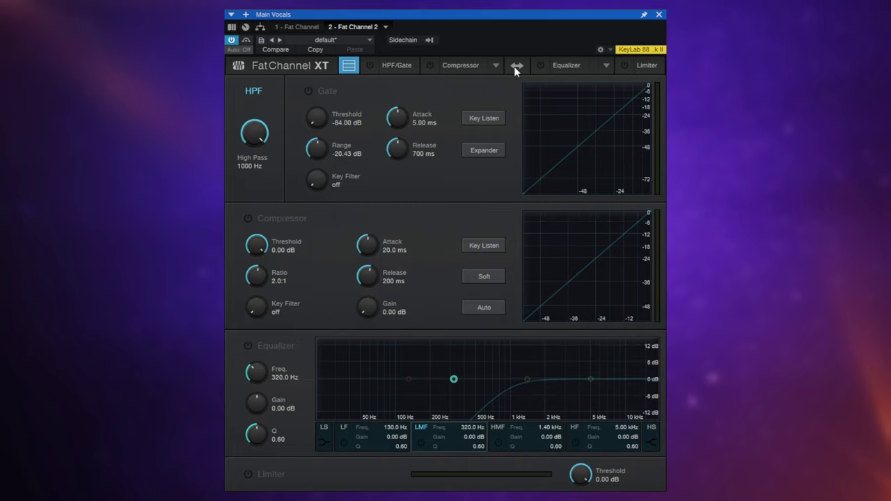
{"action": "left_click", "coordinate": [518, 66]}
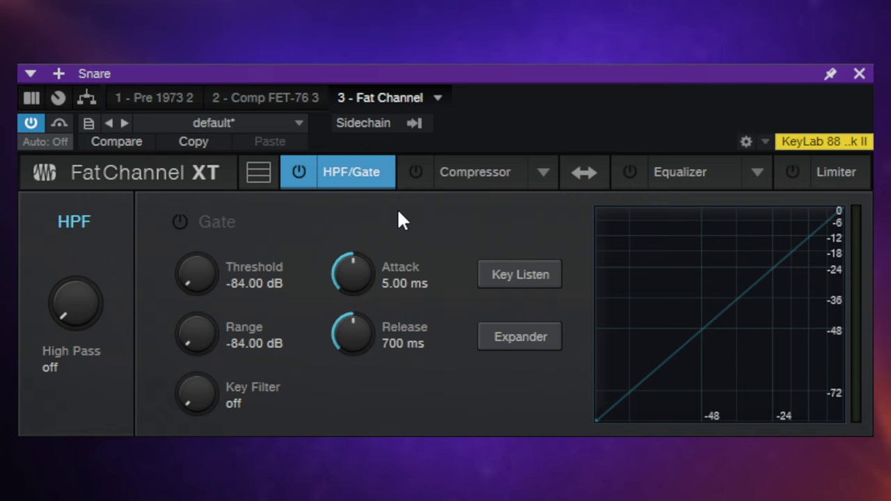
Enable the gate on the Snare channel and raise its threshold to -9.24 dB
{"action": "left_click", "coordinate": [179, 221]}
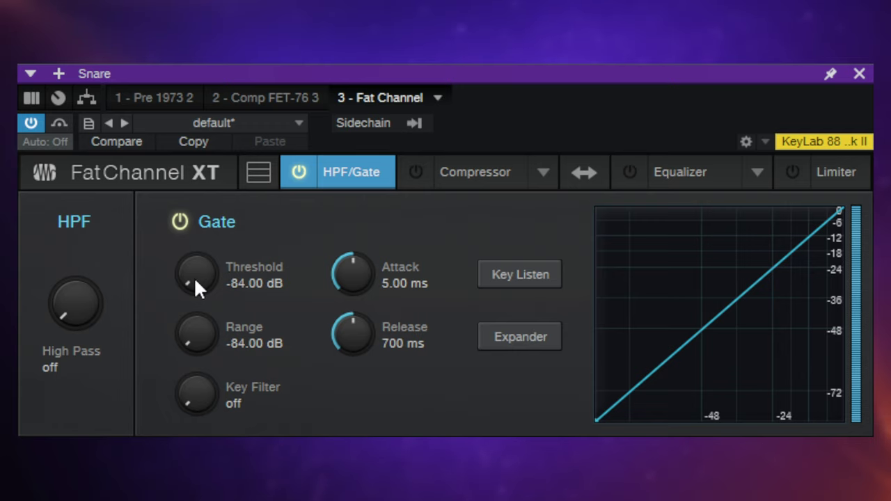
{"action": "left_click_drag", "start_coordinate": [193, 276], "coordinate": [196, 295]}
{"action": "left_click_drag", "start_coordinate": [201, 274], "coordinate": [211, 88]}
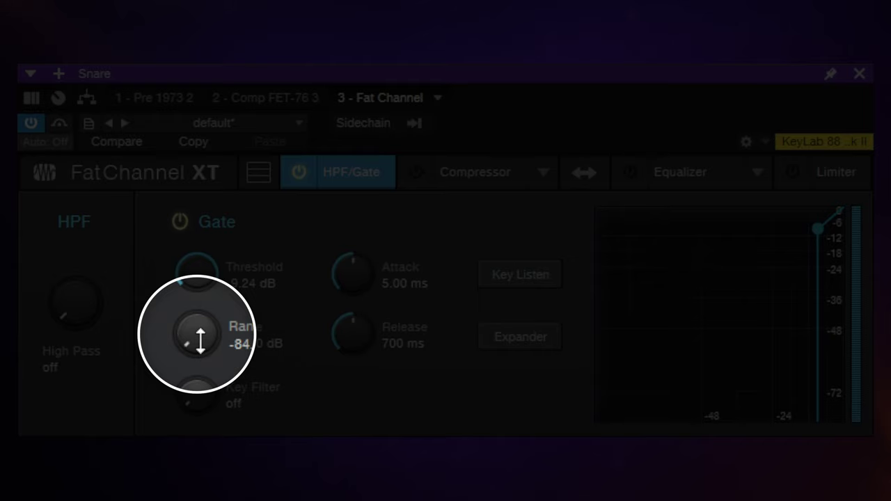
Try a gate range of -34.57 dB and return the range to -84.00 dB
{"action": "left_click_drag", "start_coordinate": [200, 339], "coordinate": [215, 404]}
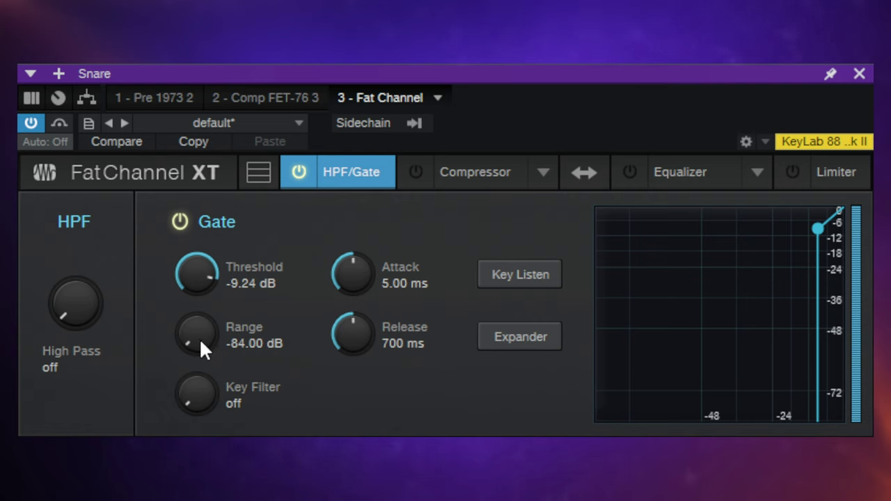
{"action": "left_click_drag", "start_coordinate": [200, 341], "coordinate": [194, 255]}
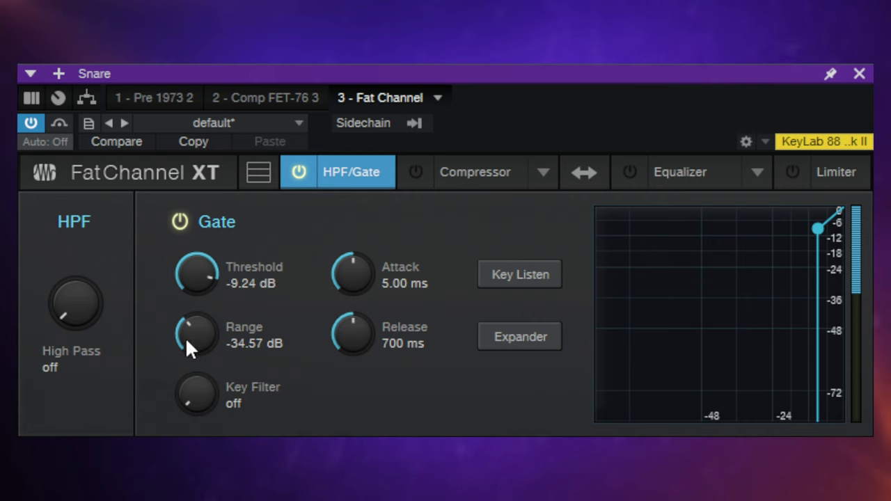
{"action": "left_click_drag", "start_coordinate": [190, 337], "coordinate": [199, 418]}
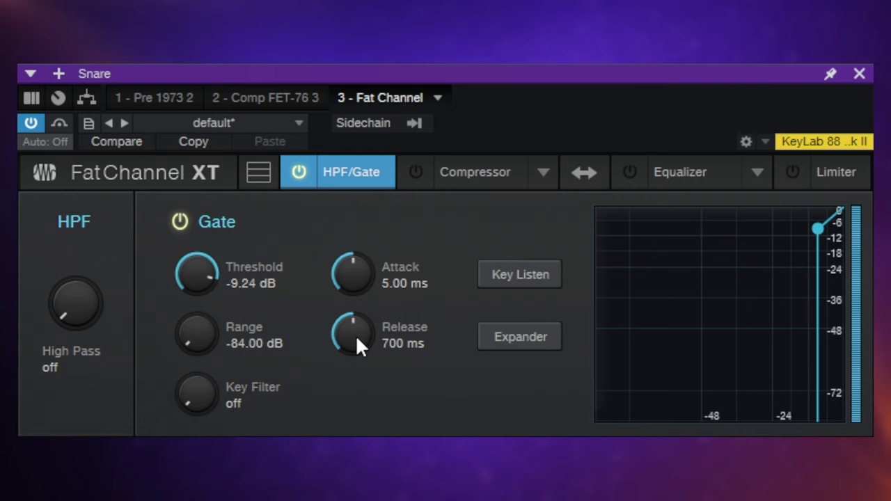
Shorten the gate's release to 347 ms and lower its threshold to -36.12 dB
{"action": "left_click_drag", "start_coordinate": [356, 335], "coordinate": [359, 381]}
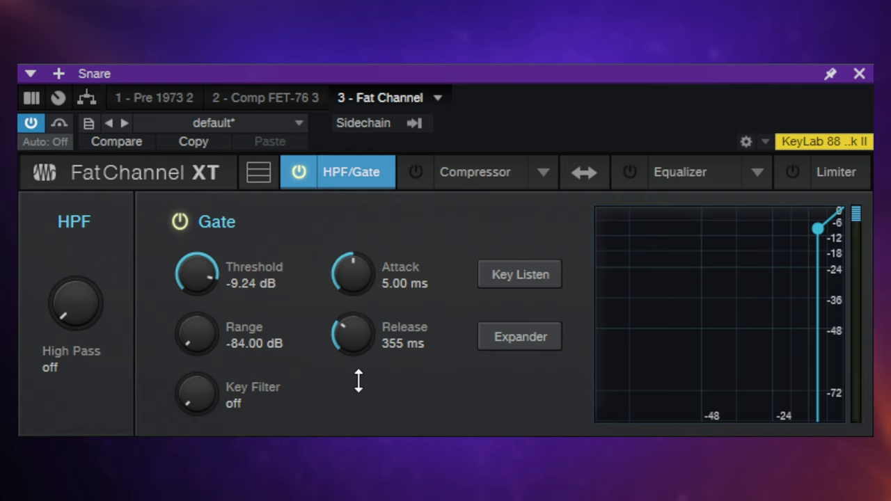
{"action": "left_click_drag", "start_coordinate": [359, 381], "coordinate": [358, 381]}
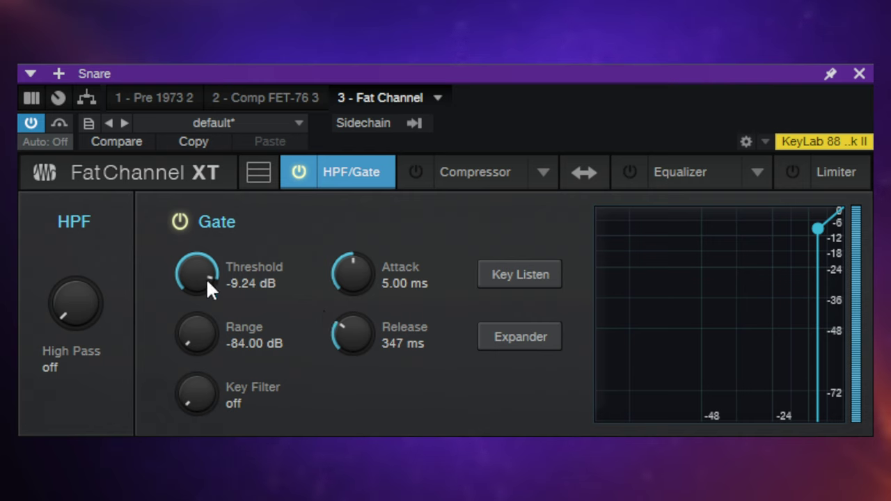
{"action": "mouse_move", "coordinate": [206, 278]}
{"action": "left_mouse_down"}
{"action": "mouse_move", "coordinate": [197, 313]}
{"action": "mouse_move", "coordinate": [197, 270]}
{"action": "mouse_move", "coordinate": [199, 302]}
{"action": "mouse_move", "coordinate": [197, 284]}
{"action": "left_mouse_up"}
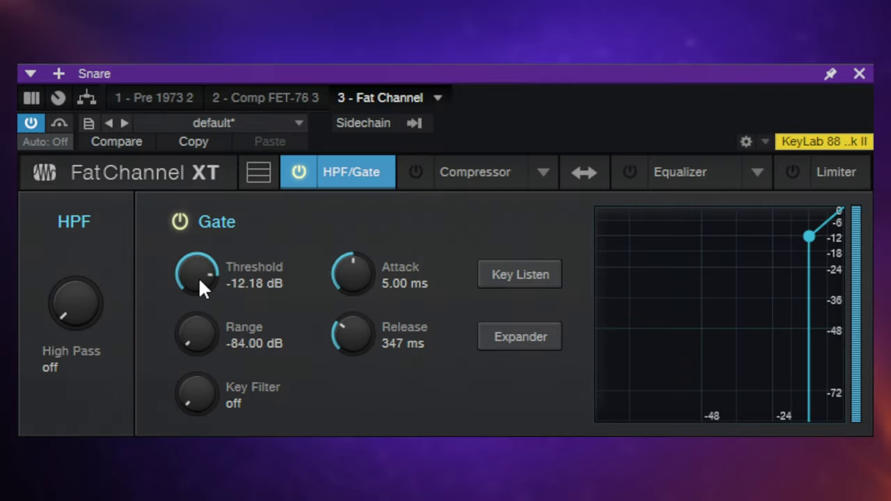
{"action": "left_click_drag", "start_coordinate": [200, 288], "coordinate": [199, 342]}
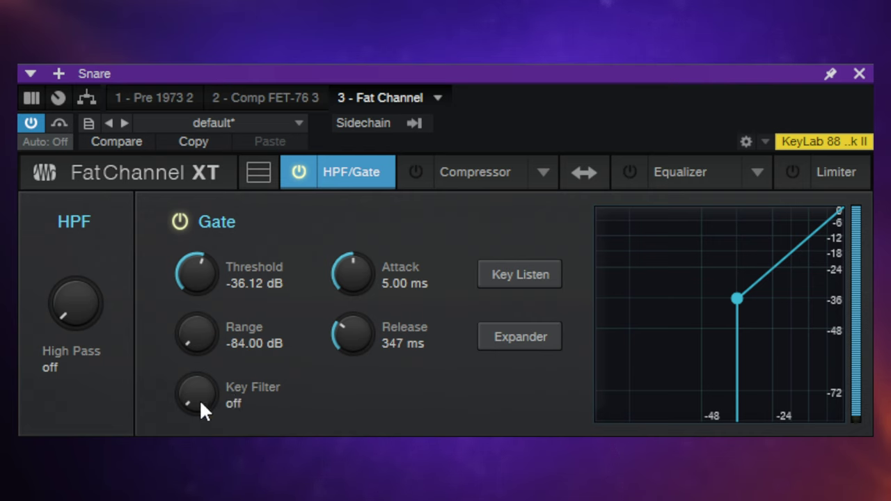
Set the gate's key filter to 452.8 Hz, auditioning the filtered signal with Key Listen and turning Key Listen off again
{"action": "left_click_drag", "start_coordinate": [199, 399], "coordinate": [208, 299]}
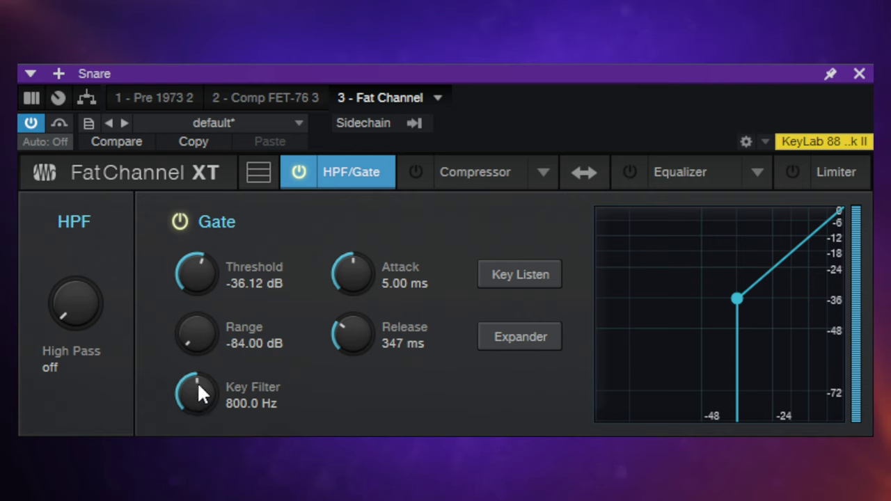
{"action": "left_click", "coordinate": [520, 276]}
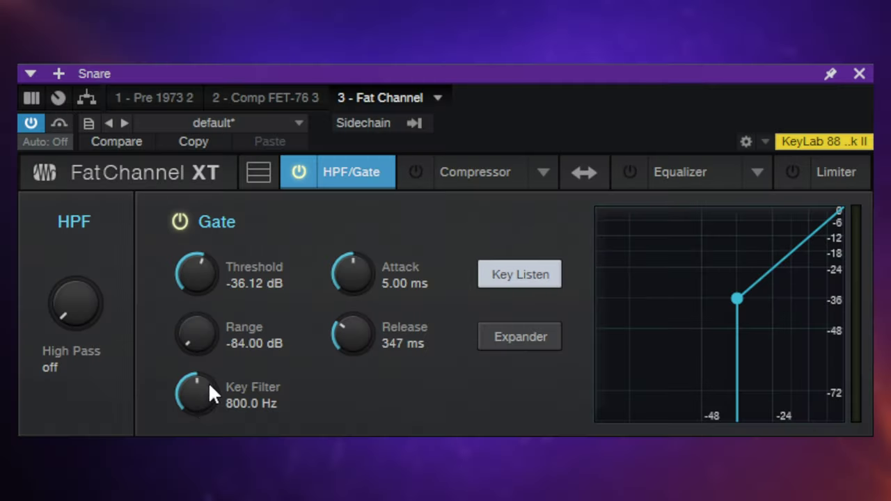
{"action": "left_click_drag", "start_coordinate": [209, 392], "coordinate": [200, 410]}
{"action": "left_click_drag", "start_coordinate": [193, 408], "coordinate": [193, 353]}
{"action": "left_click", "coordinate": [512, 275]}
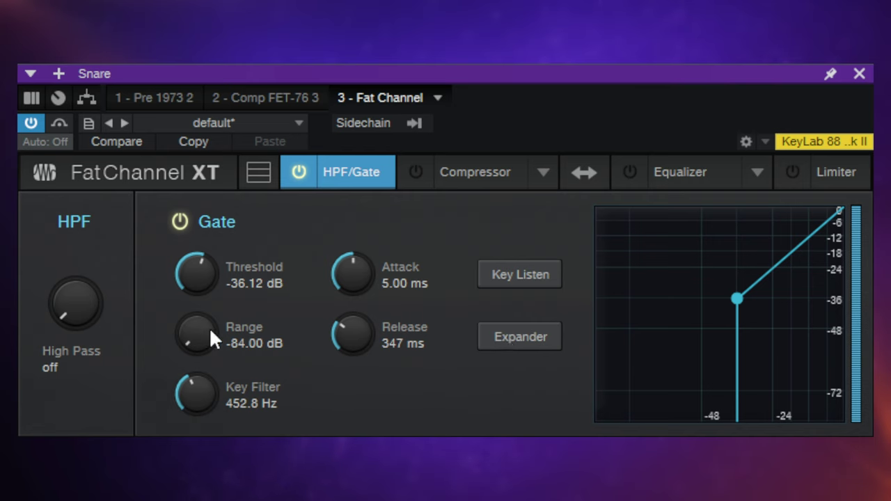
Switch the snare gate to Expander mode and raise its threshold
{"action": "left_click", "coordinate": [506, 336]}
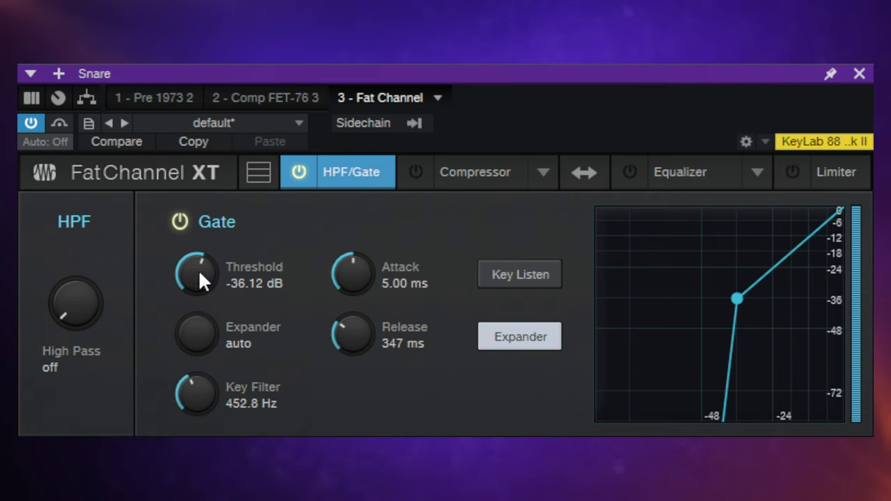
{"action": "left_click_drag", "start_coordinate": [199, 274], "coordinate": [206, 221]}
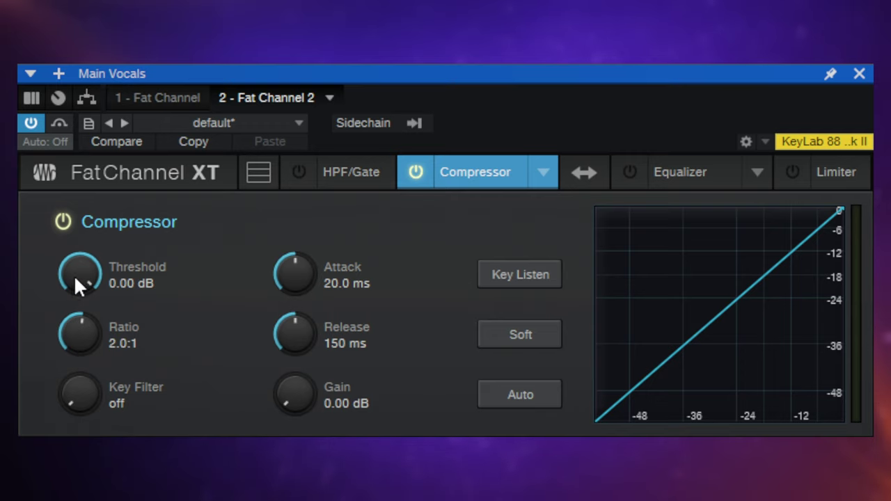
Set the Main Vocals compressor's threshold to -25.76 dB and its ratio to 3.7:1
{"action": "left_click_drag", "start_coordinate": [75, 278], "coordinate": [119, 418]}
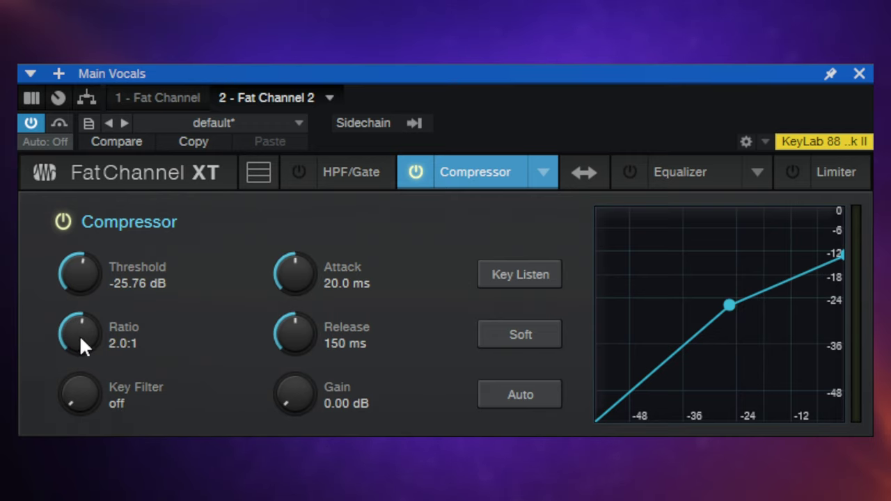
{"action": "left_click_drag", "start_coordinate": [79, 335], "coordinate": [88, 287]}
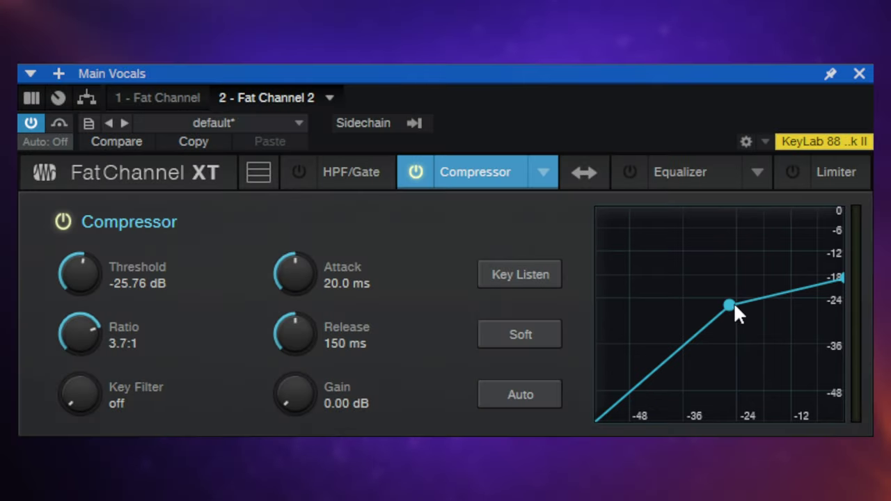
Refine the vocal compressor to a -26.53 dB threshold, 4.6:1 ratio, 13.4 ms attack and 142 ms release
{"action": "mouse_move", "coordinate": [734, 305]}
{"action": "left_mouse_down"}
{"action": "mouse_move", "coordinate": [691, 387]}
{"action": "mouse_move", "coordinate": [736, 307]}
{"action": "mouse_move", "coordinate": [728, 310]}
{"action": "left_mouse_up"}
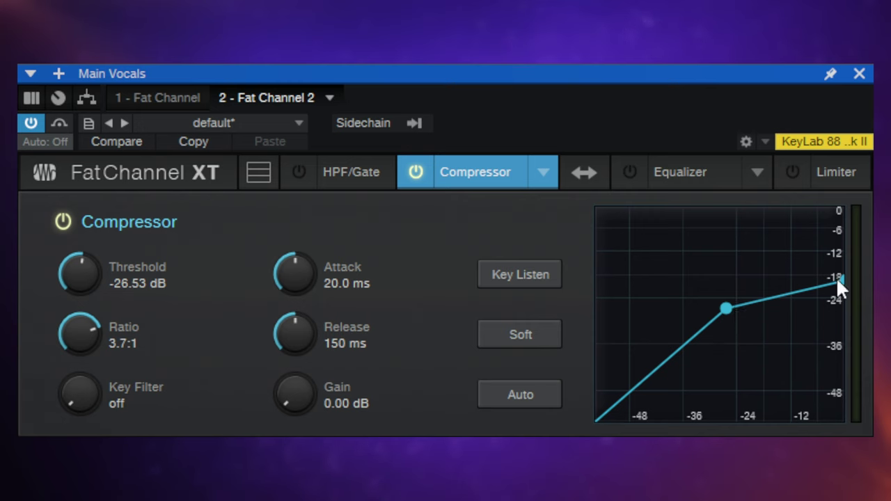
{"action": "mouse_move", "coordinate": [842, 276]}
{"action": "left_mouse_down"}
{"action": "mouse_move", "coordinate": [846, 299]}
{"action": "mouse_move", "coordinate": [849, 237]}
{"action": "mouse_move", "coordinate": [842, 297]}
{"action": "mouse_move", "coordinate": [842, 283]}
{"action": "left_mouse_up"}
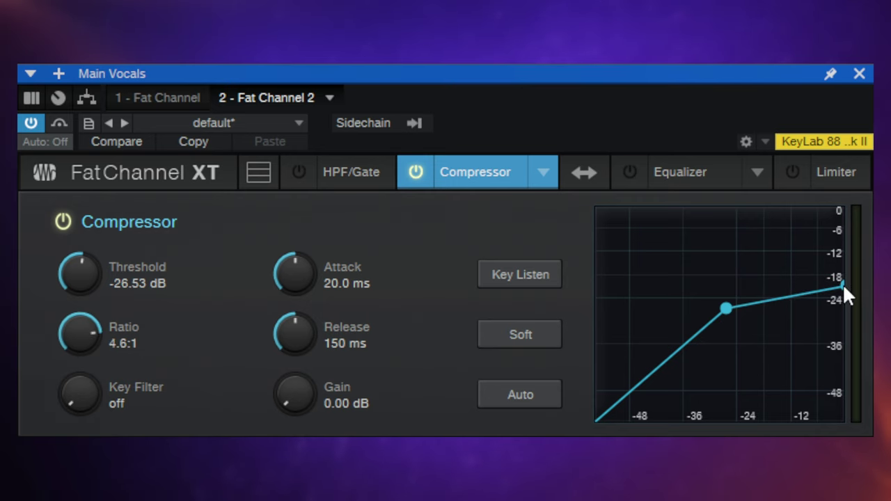
{"action": "left_click_drag", "start_coordinate": [294, 278], "coordinate": [300, 298]}
{"action": "left_click_drag", "start_coordinate": [297, 333], "coordinate": [301, 338]}
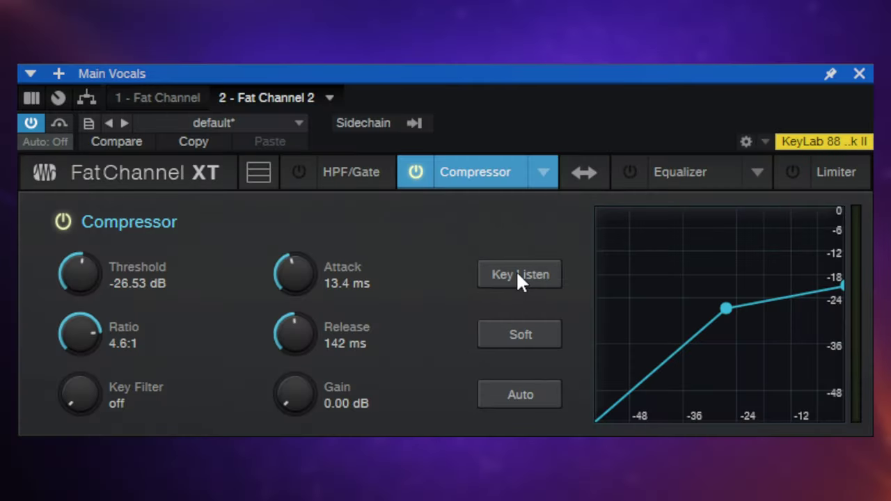
Set the compressor's key filter to 4.03 kHz, auditioning the filtered signal with Key Listen and turning Key Listen off again
{"action": "left_click", "coordinate": [517, 273]}
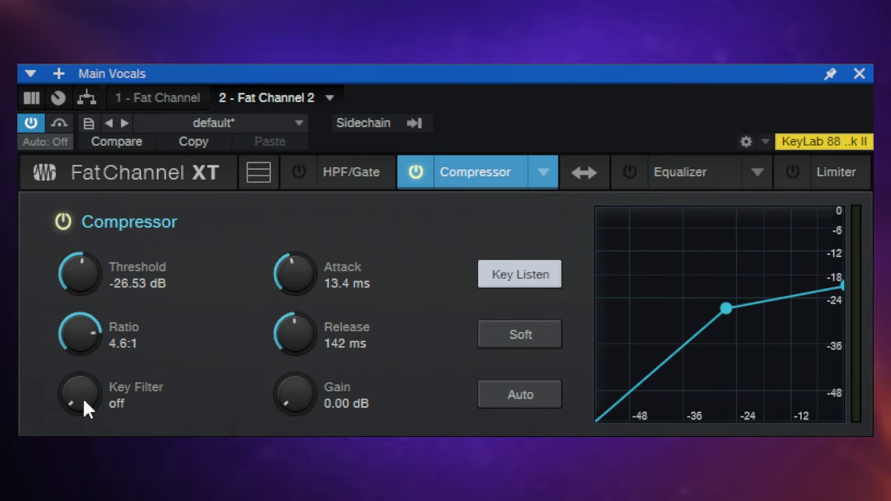
{"action": "left_click_drag", "start_coordinate": [82, 403], "coordinate": [66, 239]}
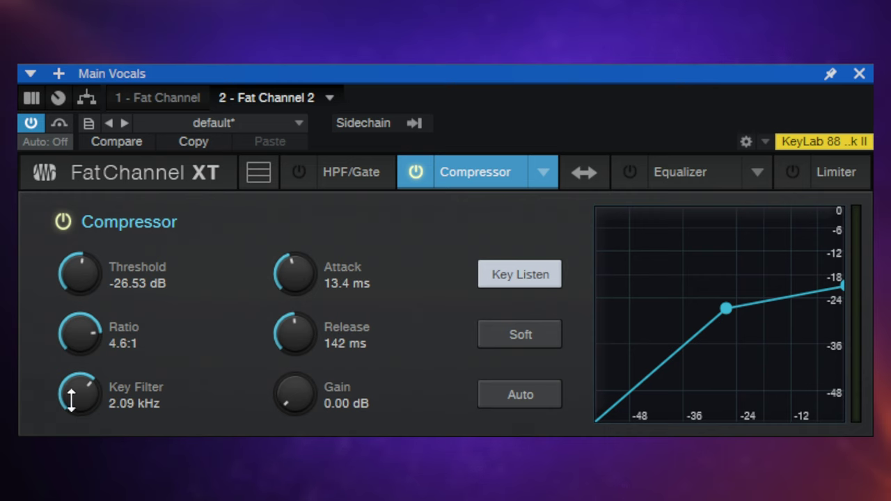
{"action": "scroll", "coordinate": [70, 399], "scroll_direction": "down", "scroll_amount": 8}
{"action": "scroll", "coordinate": [76, 397], "scroll_direction": "up", "scroll_amount": 10}
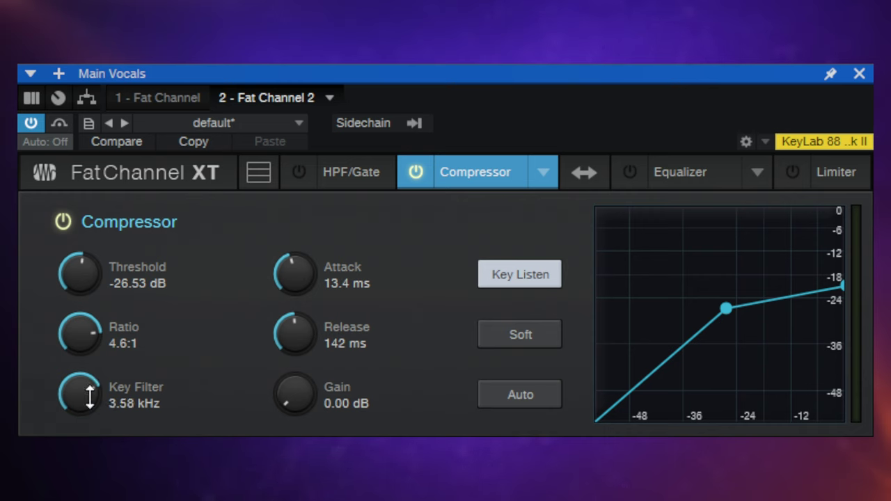
{"action": "scroll", "coordinate": [84, 390], "scroll_direction": "up", "scroll_amount": 1}
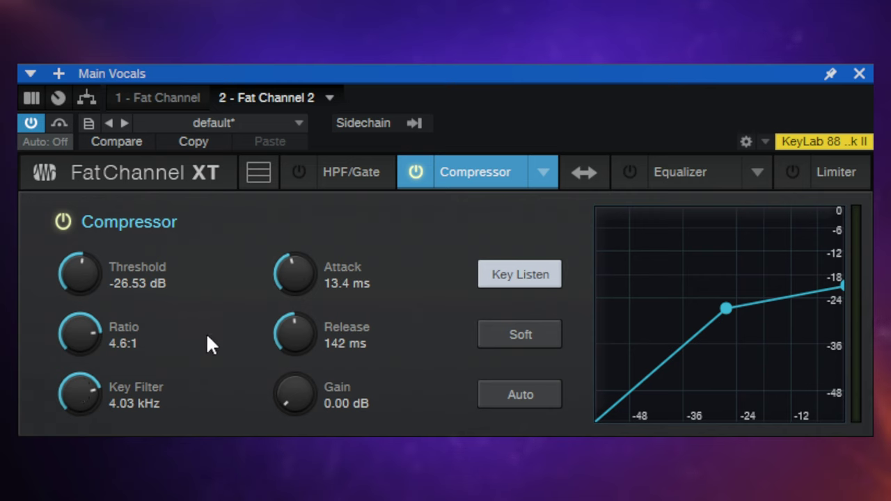
{"action": "left_click", "coordinate": [519, 276]}
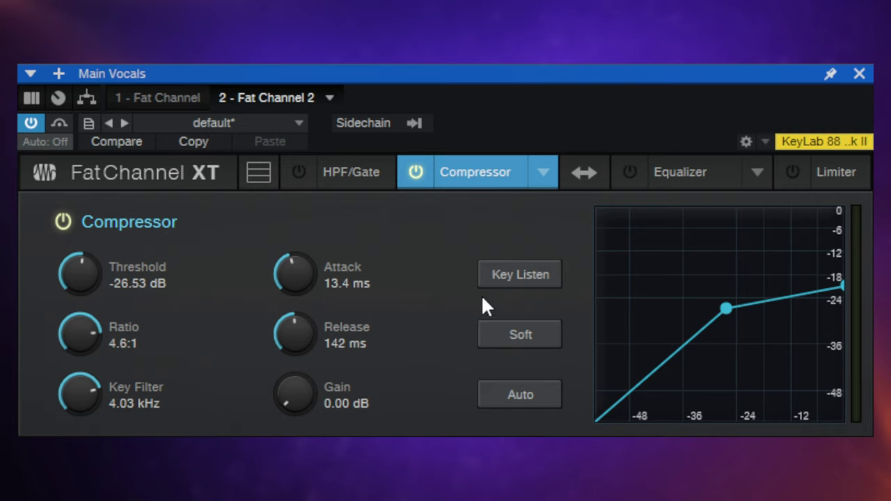
Compare the compressor's Soft knee with the hard knee, leaving Soft off, and switch the Auto option
{"action": "left_click", "coordinate": [527, 336]}
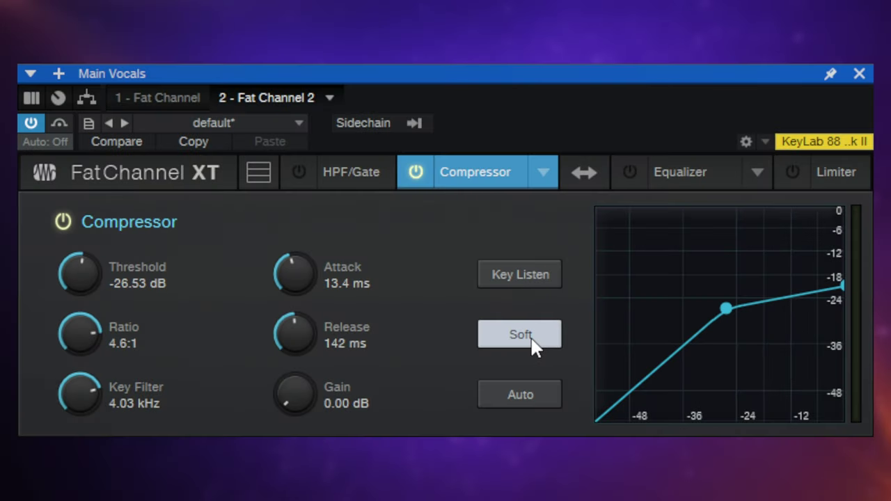
{"action": "left_click", "coordinate": [532, 340]}
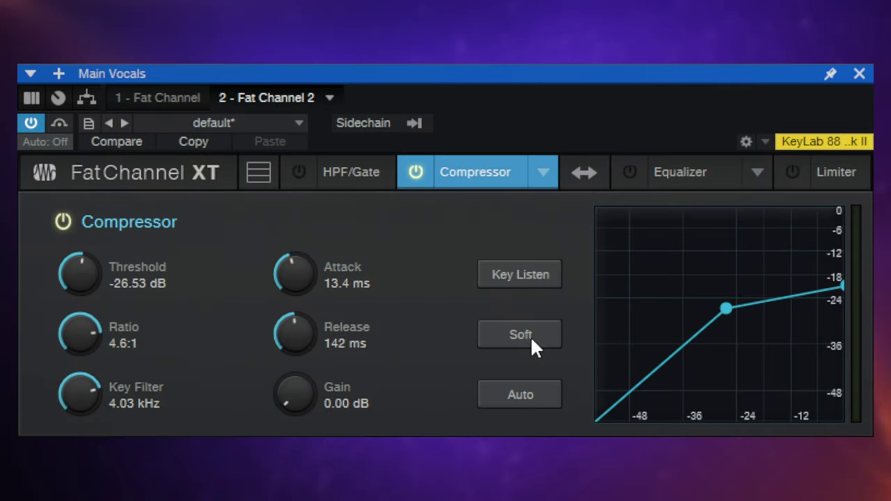
{"action": "left_click", "coordinate": [532, 341]}
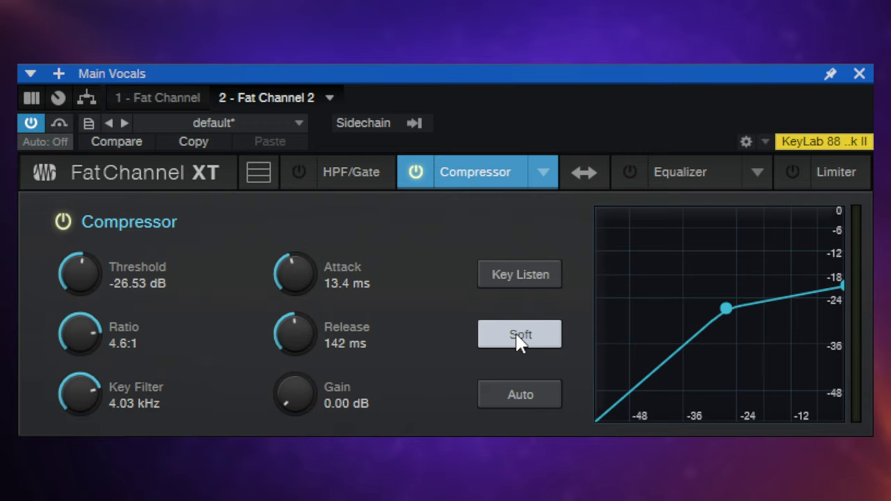
{"action": "left_click", "coordinate": [518, 340]}
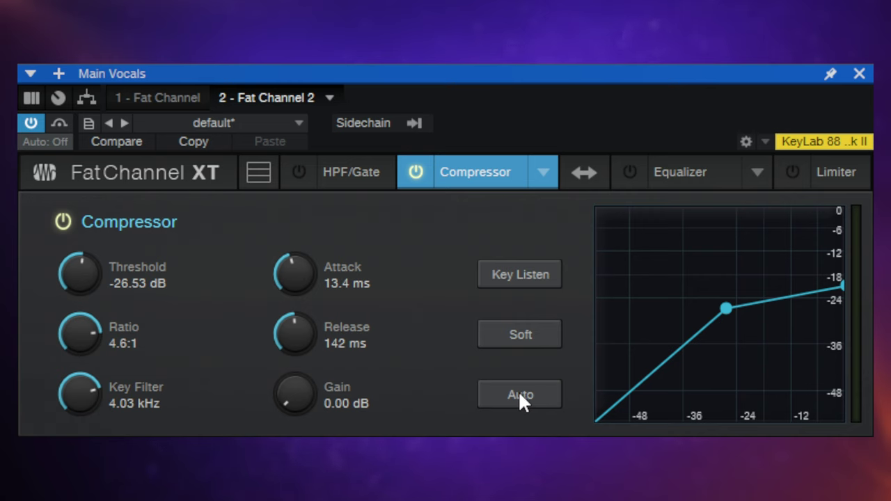
{"action": "left_click", "coordinate": [520, 394]}
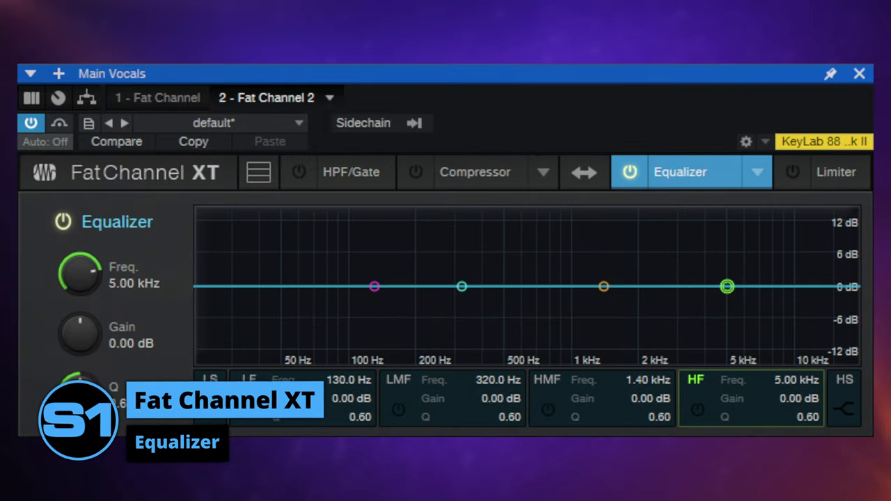
Enable the equalizer's LF, LMF, HMF and HF bands
{"action": "left_click", "coordinate": [375, 286]}
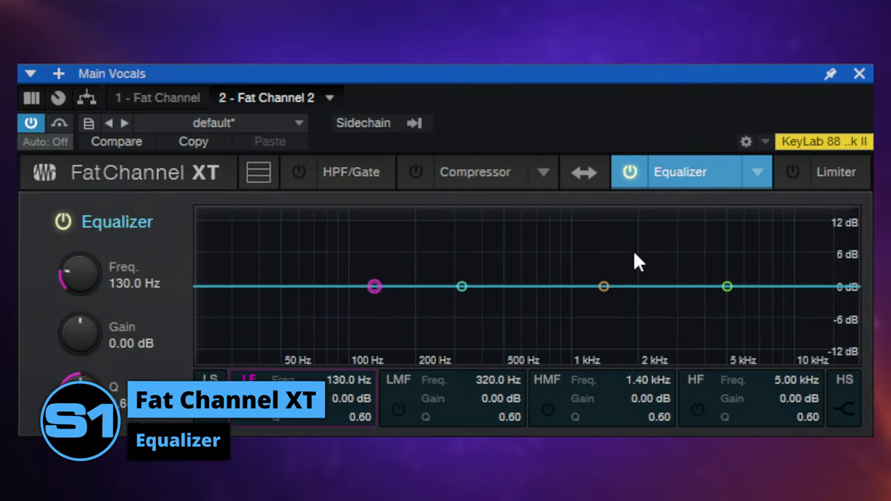
{"action": "left_click", "coordinate": [373, 287]}
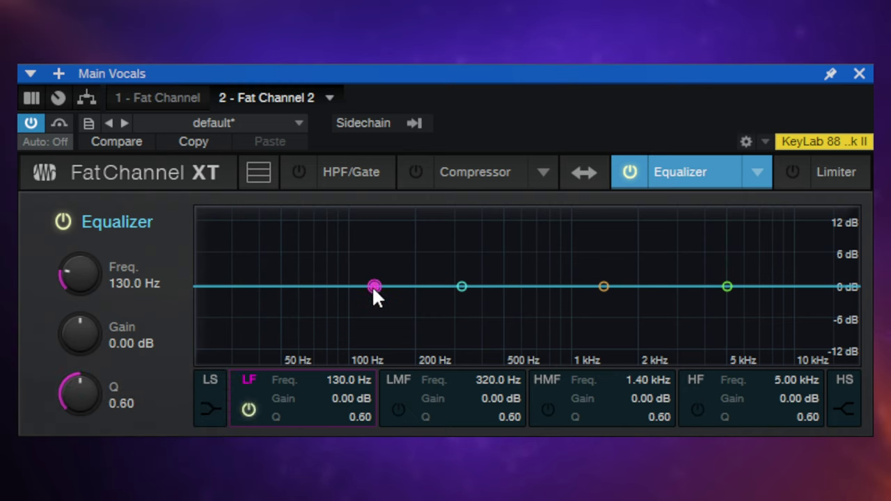
{"action": "left_click", "coordinate": [461, 287]}
{"action": "left_click", "coordinate": [603, 286]}
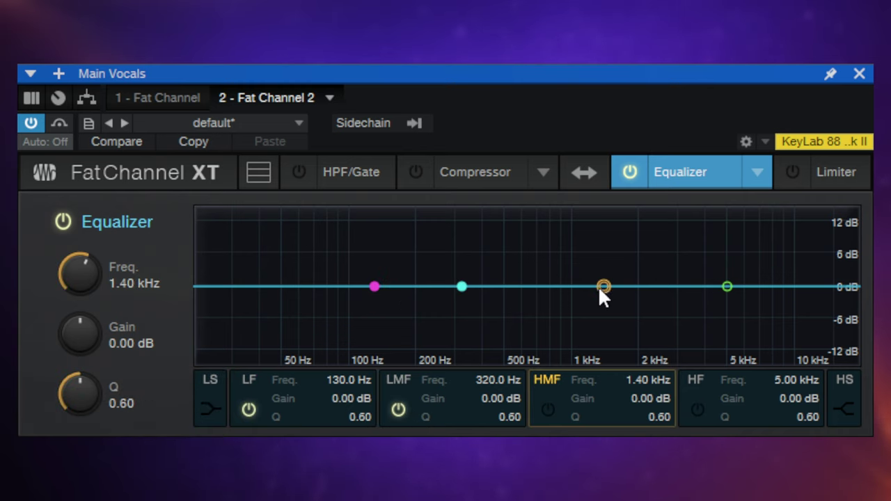
{"action": "left_click", "coordinate": [603, 286]}
{"action": "left_click", "coordinate": [727, 287]}
{"action": "left_click", "coordinate": [727, 286]}
Boost the HMF band by 5.98 dB at 1.38 kHz and narrow its Q to 1.30
{"action": "left_click", "coordinate": [603, 286]}
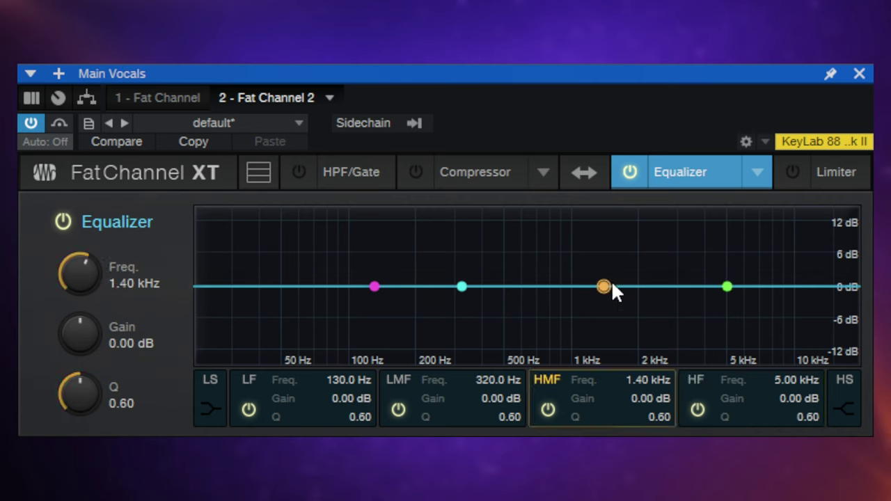
{"action": "left_click_drag", "start_coordinate": [608, 290], "coordinate": [607, 256]}
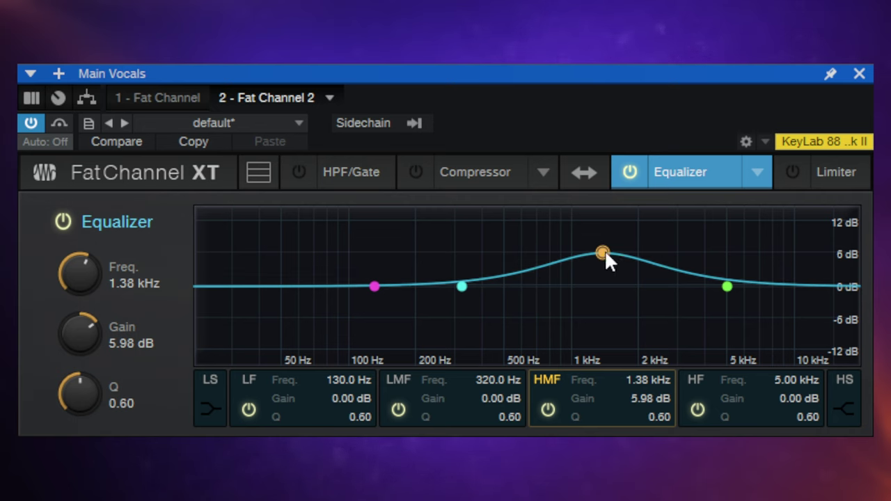
{"action": "scroll", "coordinate": [605, 249], "scroll_direction": "down", "scroll_amount": 3}
{"action": "scroll", "coordinate": [605, 250], "scroll_direction": "up", "scroll_amount": 10}
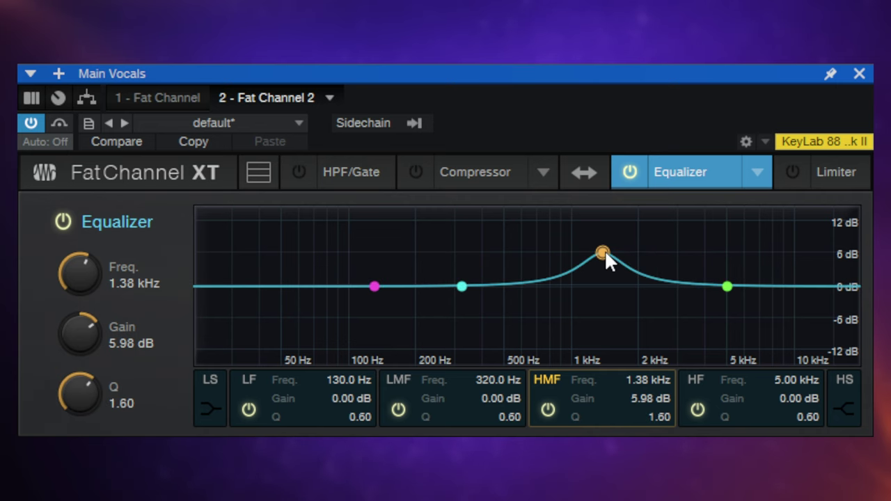
{"action": "scroll", "coordinate": [604, 259], "scroll_direction": "down", "scroll_amount": 5}
{"action": "scroll", "coordinate": [604, 259], "scroll_direction": "up", "scroll_amount": 9}
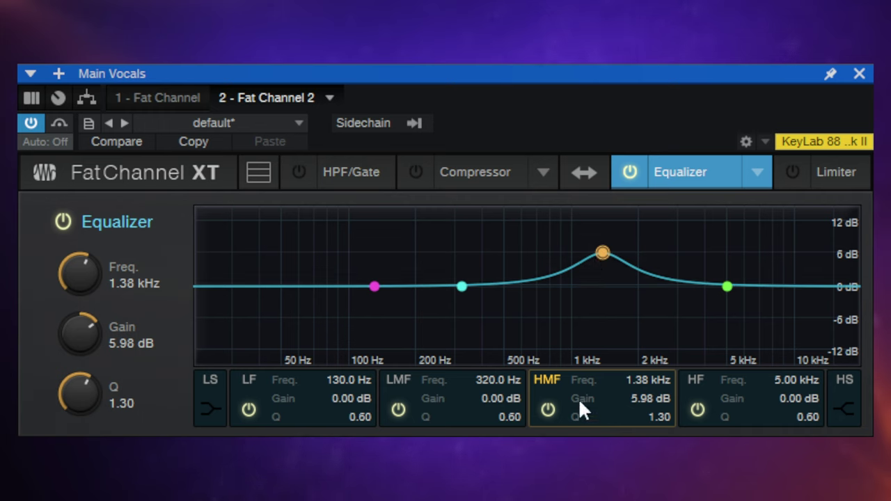
Set the HMF band's frequency to 1.59 kHz
{"action": "left_click", "coordinate": [645, 379]}
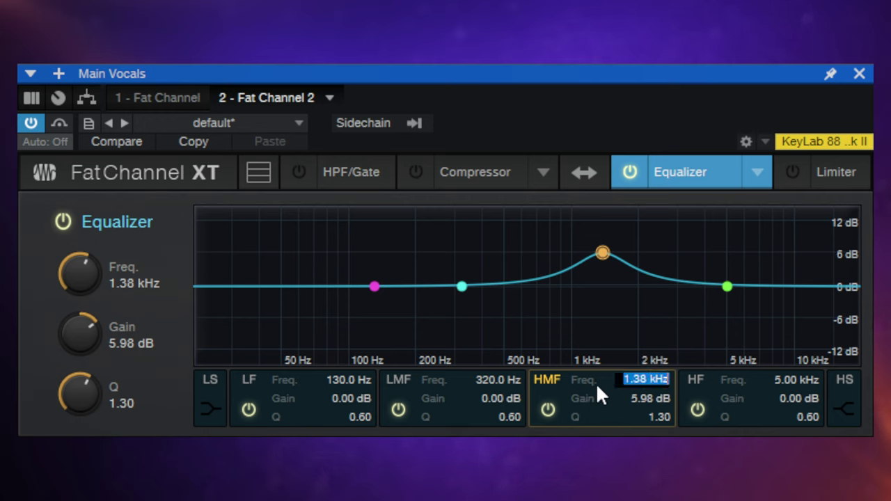
{"action": "key", "text": "Return"}
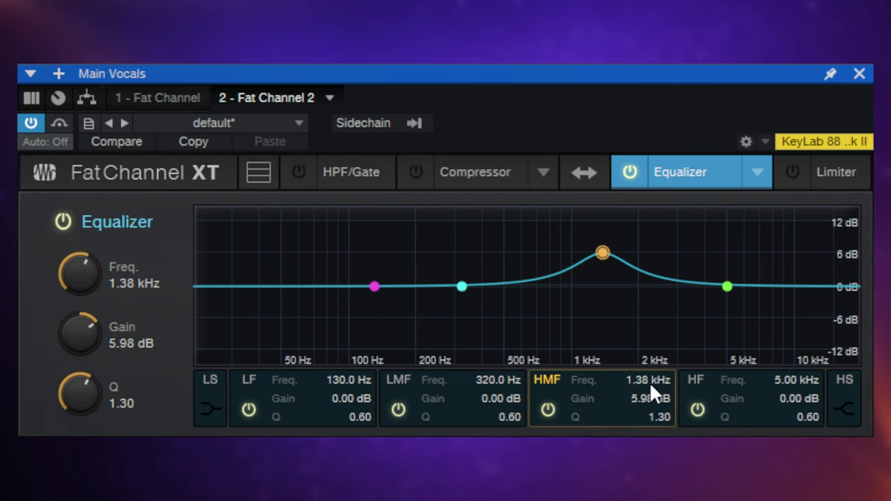
{"action": "scroll", "coordinate": [645, 380], "scroll_direction": "up", "scroll_amount": 6}
{"action": "scroll", "coordinate": [644, 379], "scroll_direction": "down", "scroll_amount": 4}
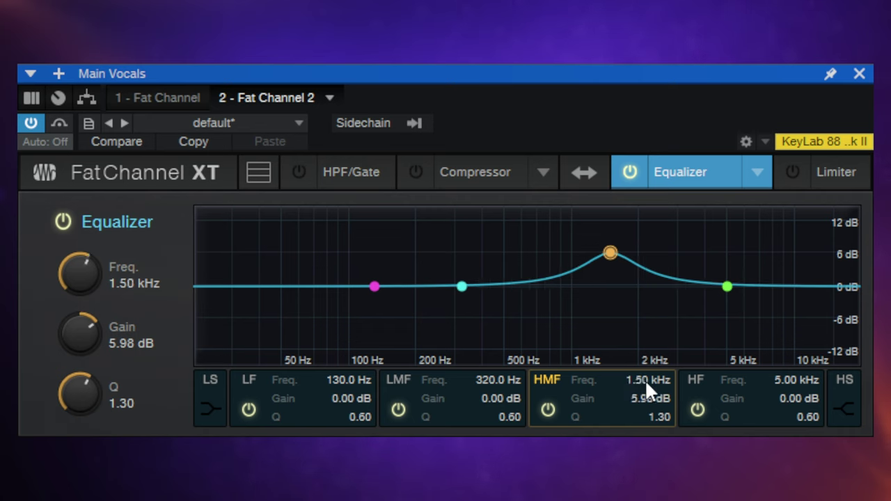
{"action": "scroll", "coordinate": [645, 380], "scroll_direction": "up", "scroll_amount": 1}
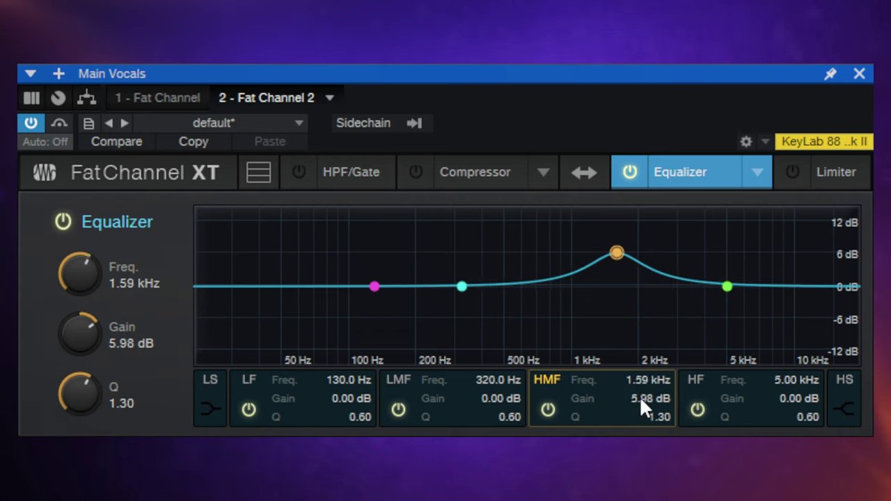
Set the HMF band's gain to 3.00 dB and its Q to 1.05
{"action": "scroll", "coordinate": [639, 396], "scroll_direction": "up", "scroll_amount": 3}
{"action": "scroll", "coordinate": [640, 395], "scroll_direction": "down", "scroll_amount": 13}
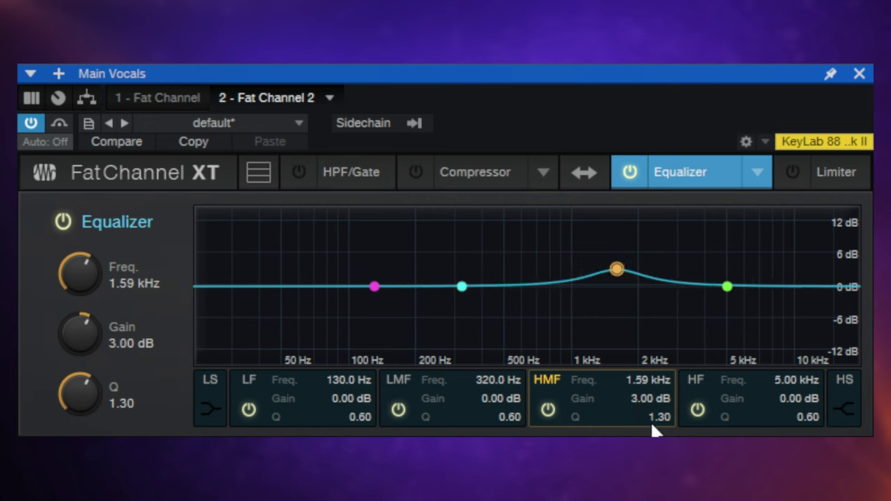
{"action": "scroll", "coordinate": [652, 418], "scroll_direction": "up", "scroll_amount": 4}
{"action": "scroll", "coordinate": [652, 415], "scroll_direction": "down", "scroll_amount": 10}
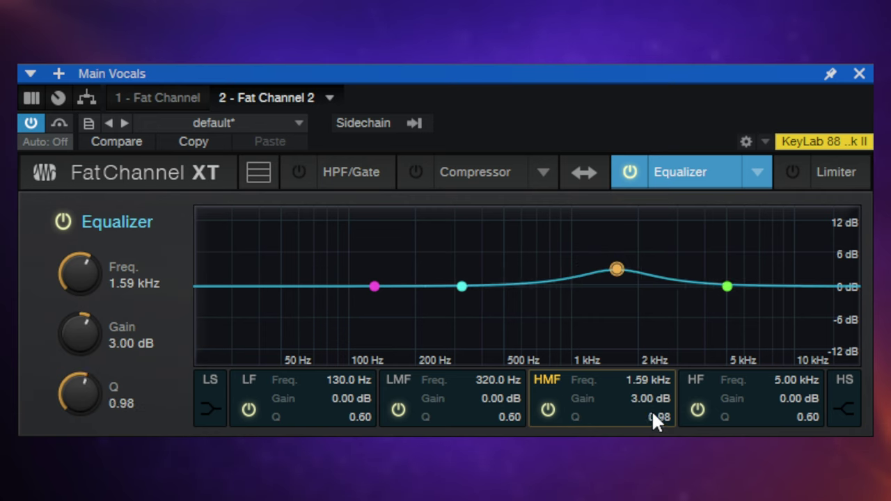
{"action": "scroll", "coordinate": [653, 416], "scroll_direction": "up", "scroll_amount": 2}
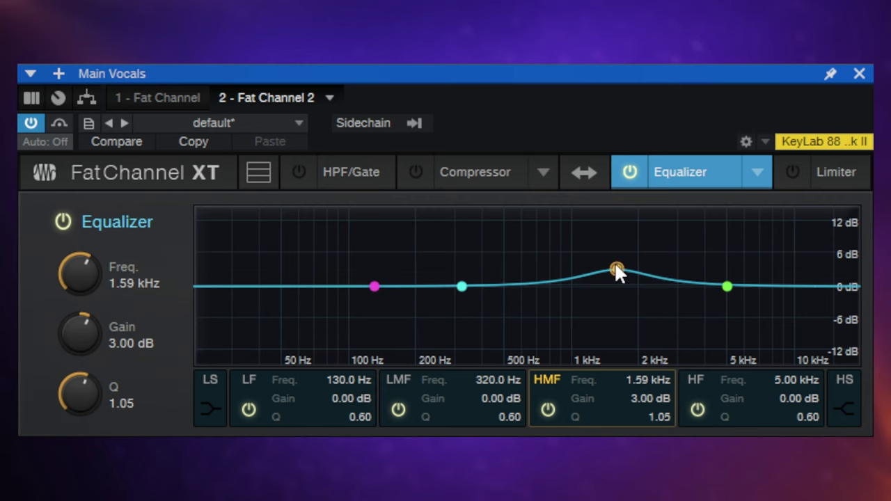
Try boosting and cutting the LF band, settling it at 123.1 Hz with 0.29 dB of gain
{"action": "left_click", "coordinate": [462, 287]}
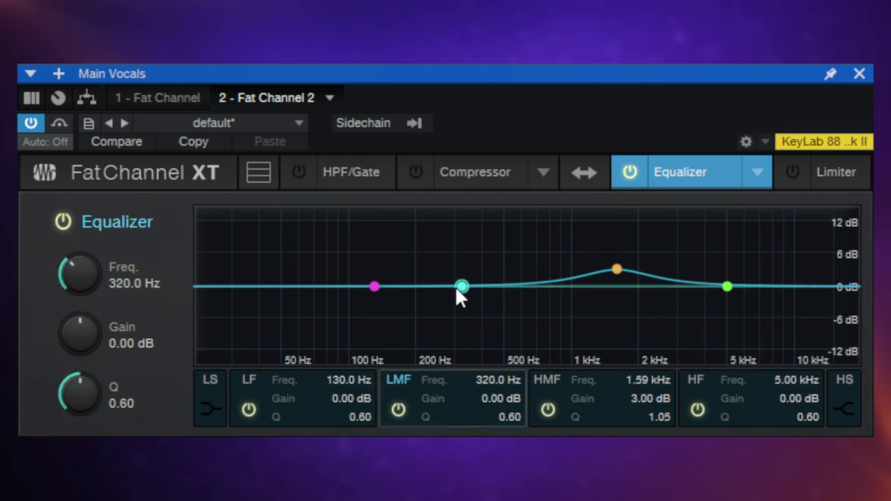
{"action": "left_click", "coordinate": [374, 286]}
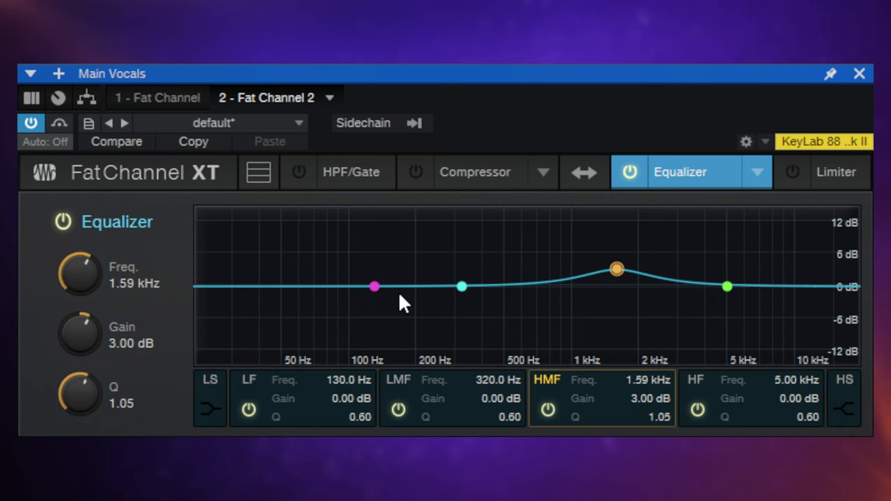
{"action": "left_click_drag", "start_coordinate": [375, 286], "coordinate": [371, 259]}
{"action": "left_click_drag", "start_coordinate": [374, 301], "coordinate": [372, 285]}
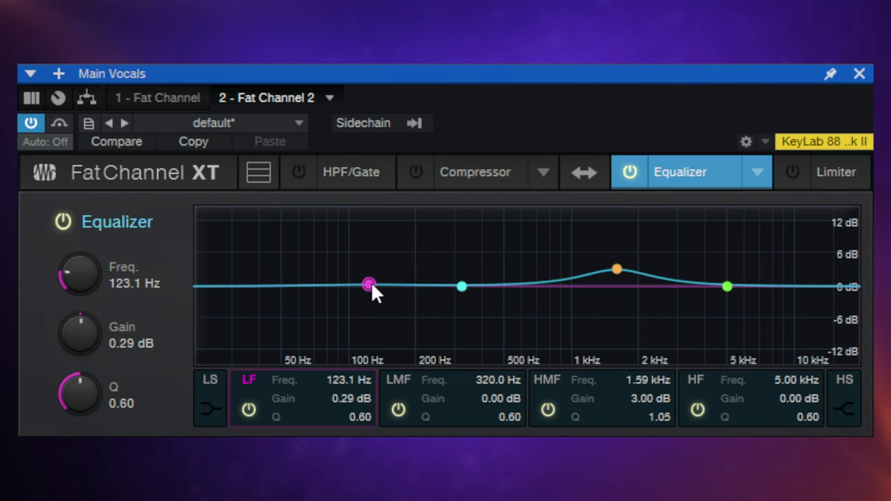
Boost the HF band by 4.80 dB at 5.10 kHz
{"action": "left_click", "coordinate": [461, 286]}
{"action": "left_click", "coordinate": [617, 269]}
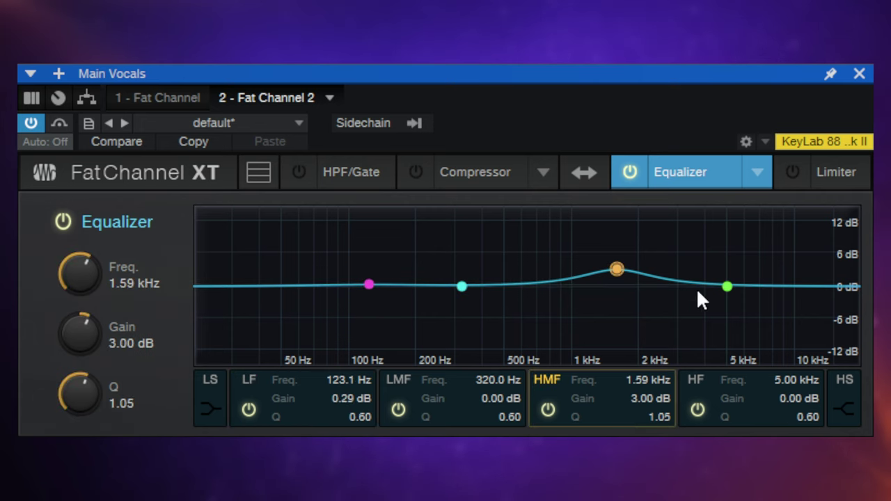
{"action": "left_click", "coordinate": [727, 286]}
{"action": "left_click_drag", "start_coordinate": [725, 288], "coordinate": [727, 260]}
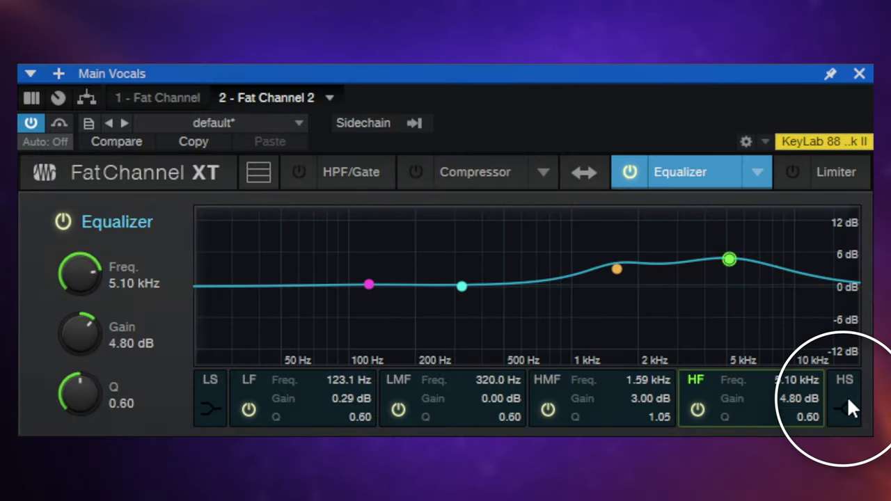
Turn the HF band into a high shelf and set it to 3.81 kHz with 5.78 dB of gain
{"action": "left_click", "coordinate": [848, 400]}
{"action": "left_click_drag", "start_coordinate": [729, 260], "coordinate": [697, 255]}
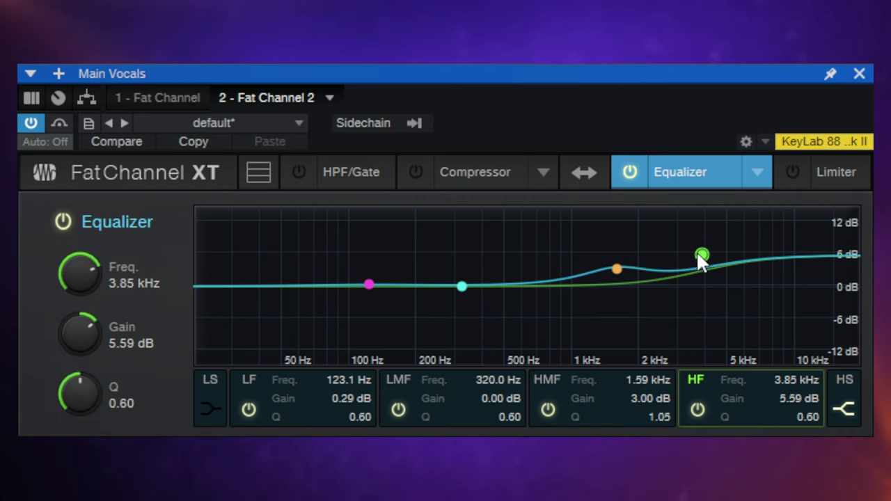
{"action": "left_click", "coordinate": [369, 284]}
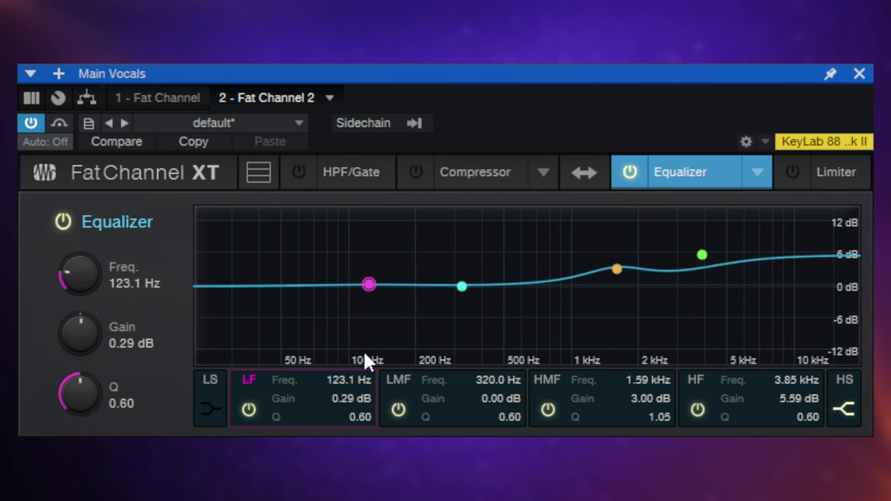
{"action": "left_click", "coordinate": [702, 255]}
{"action": "double_click", "coordinate": [703, 255]}
{"action": "double_click", "coordinate": [704, 254]}
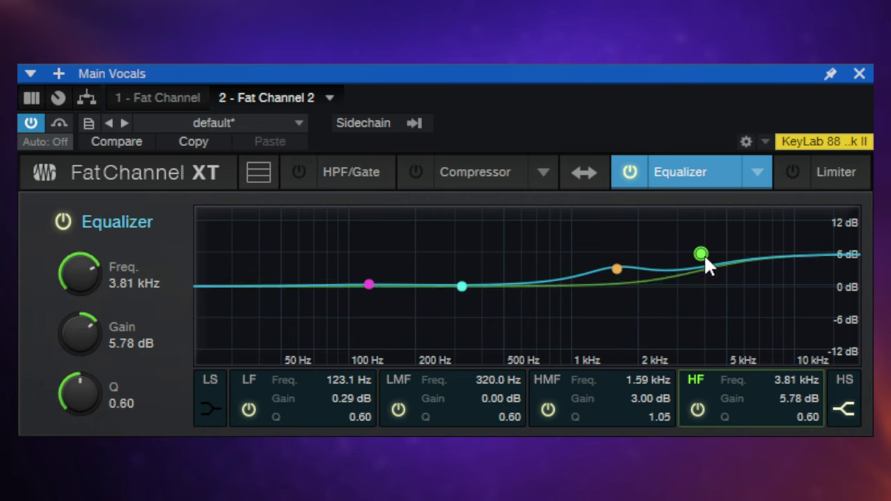
Try a Q of 2.04 on the HF high shelf and settle it at 0.13
{"action": "left_click_drag", "start_coordinate": [79, 391], "coordinate": [80, 357]}
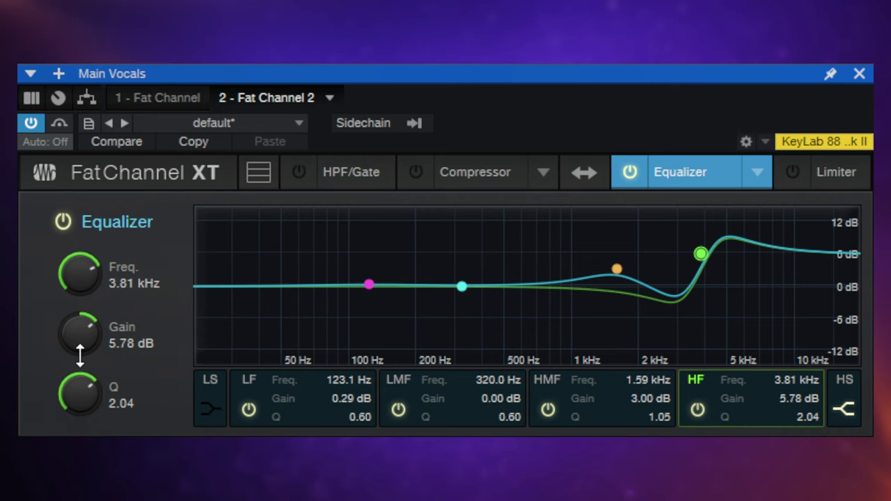
{"action": "left_click_drag", "start_coordinate": [80, 357], "coordinate": [101, 439]}
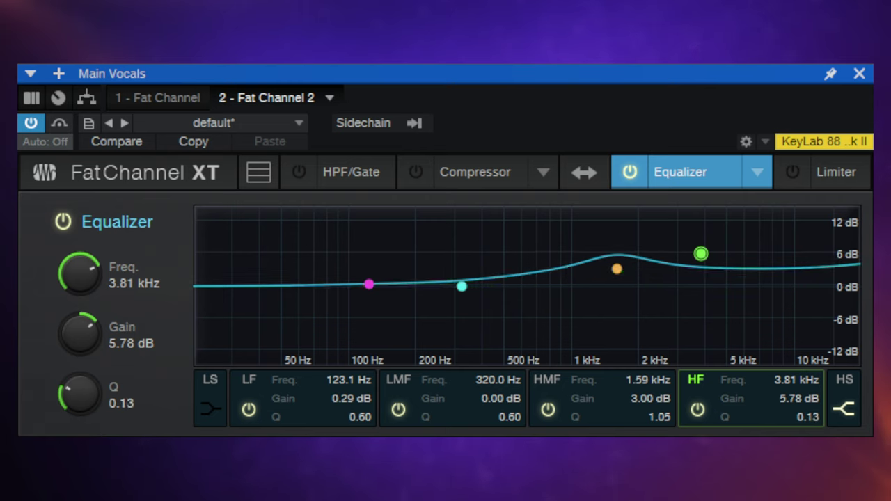
{"action": "left_click", "coordinate": [617, 269]}
{"action": "left_click", "coordinate": [731, 396]}
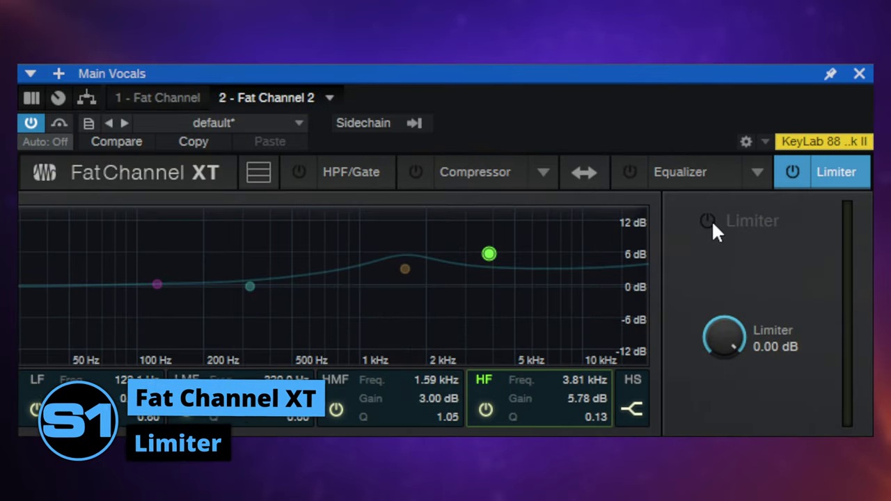
Turn on the limiter and sweep its threshold down to -28.00 dB, up to -7.98 dB and back down
{"action": "left_click", "coordinate": [709, 222]}
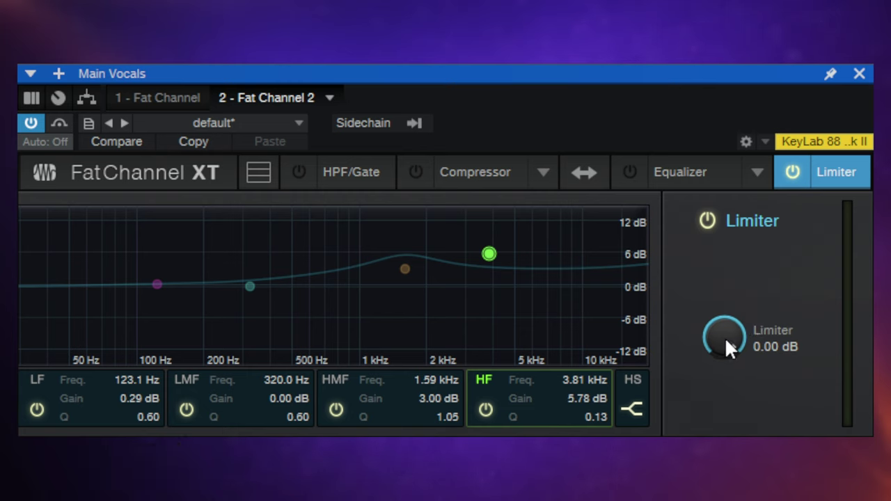
{"action": "left_click_drag", "start_coordinate": [725, 339], "coordinate": [719, 468]}
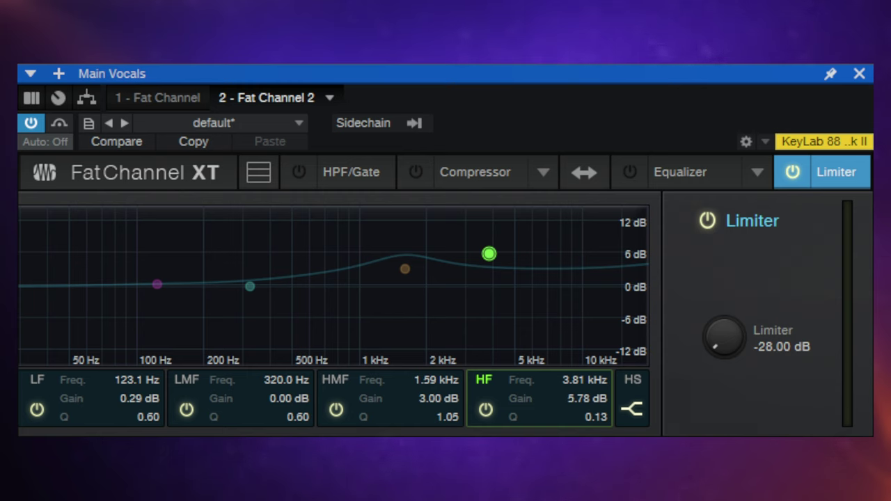
{"action": "mouse_move", "coordinate": [719, 468]}
{"action": "left_mouse_down"}
{"action": "mouse_move", "coordinate": [706, 427]}
{"action": "mouse_move", "coordinate": [704, 305]}
{"action": "mouse_move", "coordinate": [723, 470]}
{"action": "left_mouse_up"}
{"action": "left_click_drag", "start_coordinate": [724, 470], "coordinate": [709, 385]}
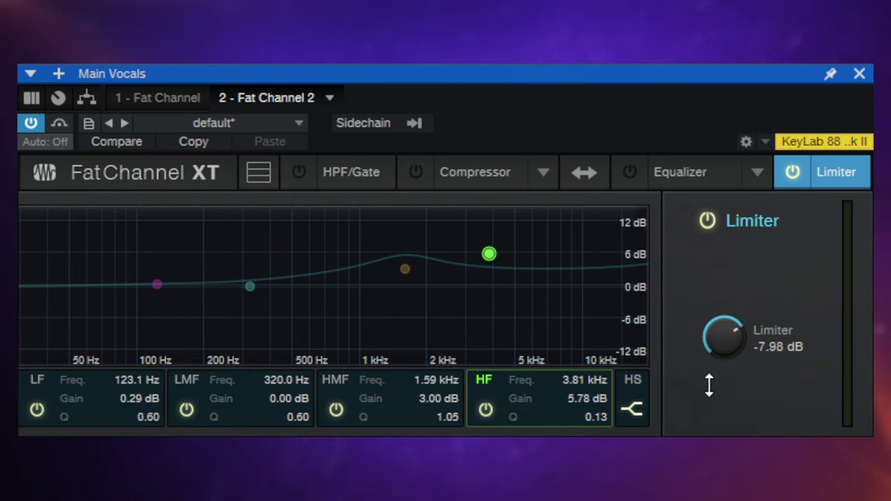
{"action": "left_click_drag", "start_coordinate": [709, 385], "coordinate": [737, 494]}
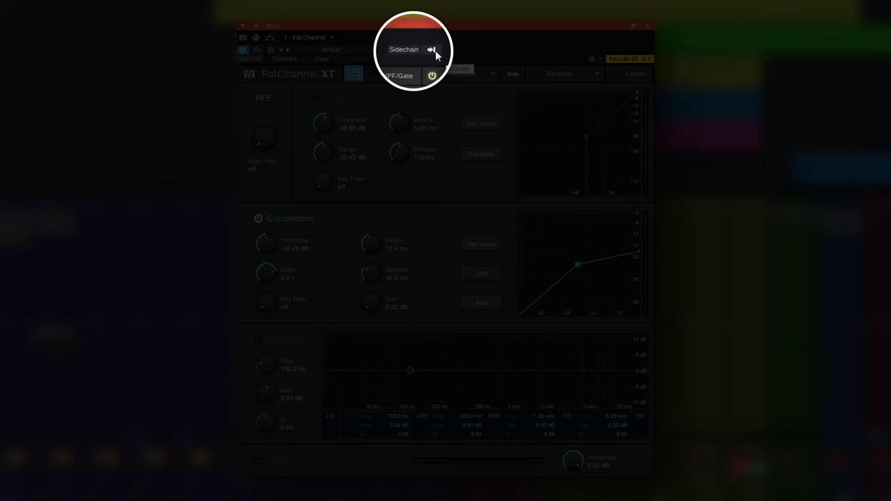
Feed the Bass channel's Fat Channel sidechain from the Kick track through a pre-fader send
{"action": "left_click", "coordinate": [433, 51]}
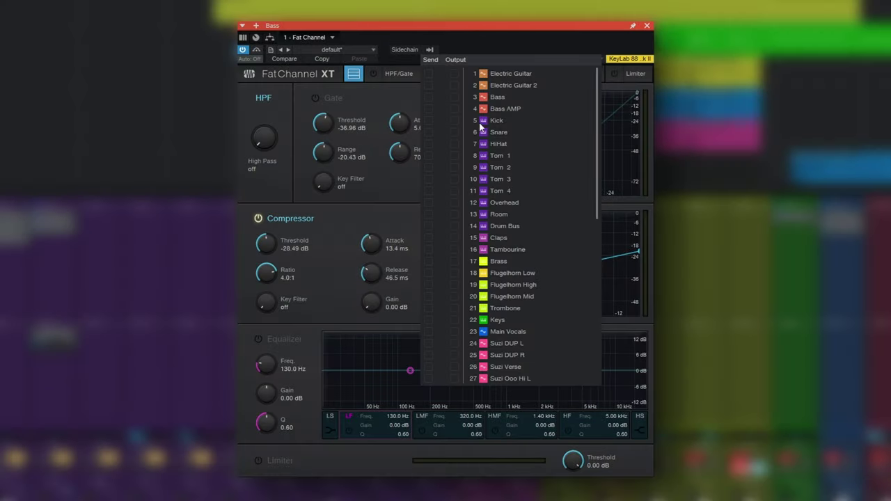
{"action": "scroll", "coordinate": [512, 251], "scroll_direction": "down", "scroll_amount": 3}
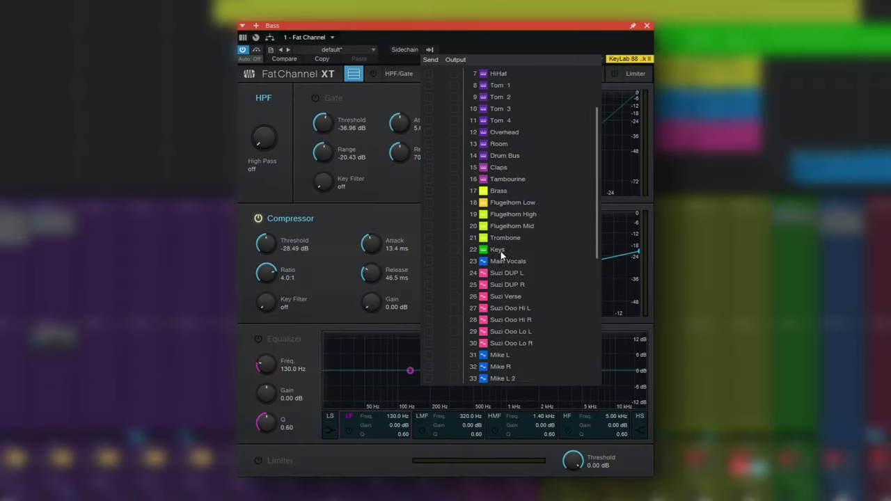
{"action": "scroll", "coordinate": [507, 249], "scroll_direction": "up", "scroll_amount": 3}
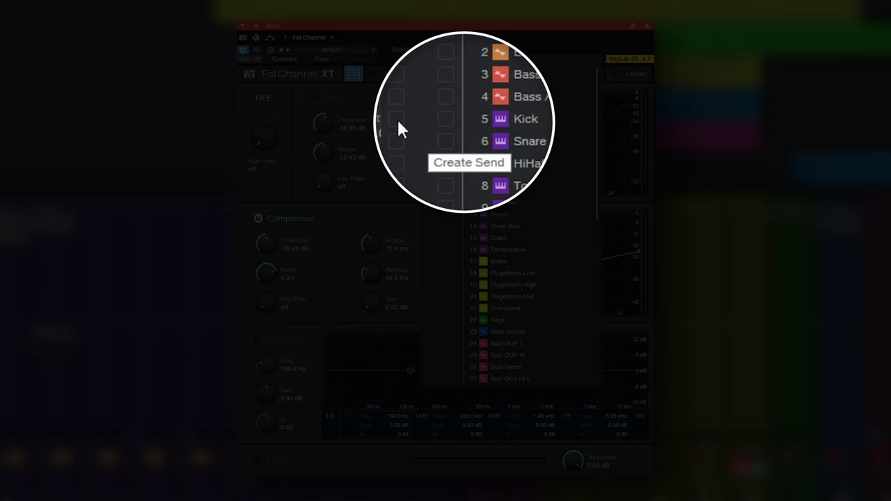
{"action": "left_click", "coordinate": [428, 121]}
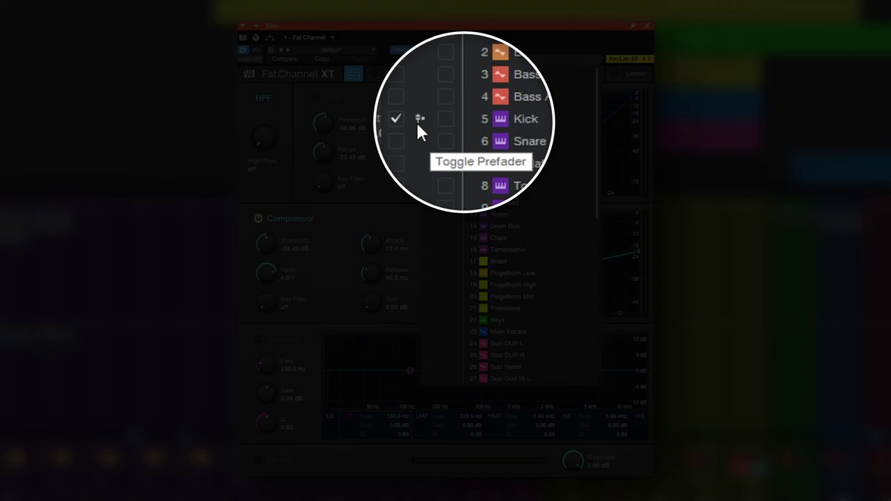
{"action": "left_click", "coordinate": [419, 118]}
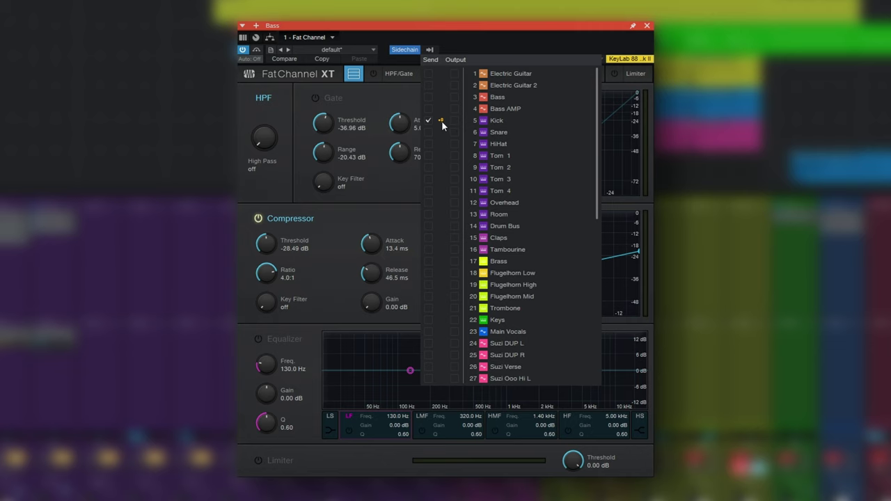
{"action": "left_click", "coordinate": [472, 42]}
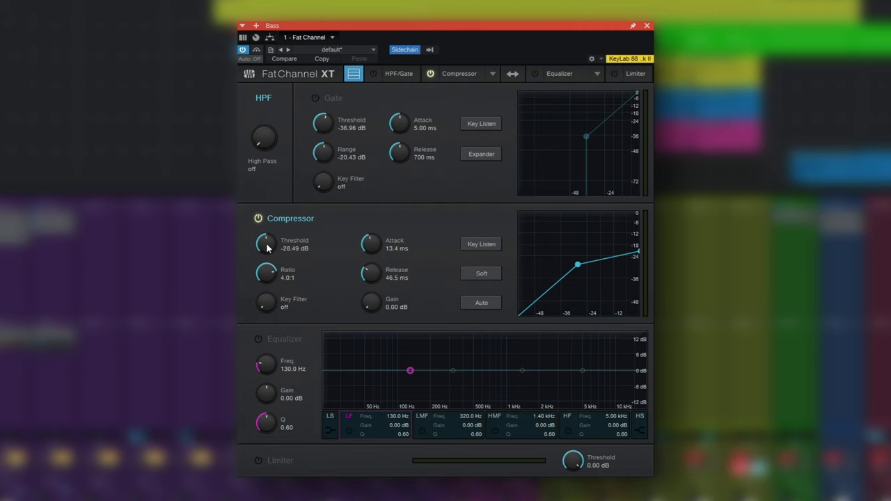
Set the Bass compressor's threshold to -36.61 dB and turn on its Key Listen
{"action": "left_click_drag", "start_coordinate": [266, 249], "coordinate": [268, 259]}
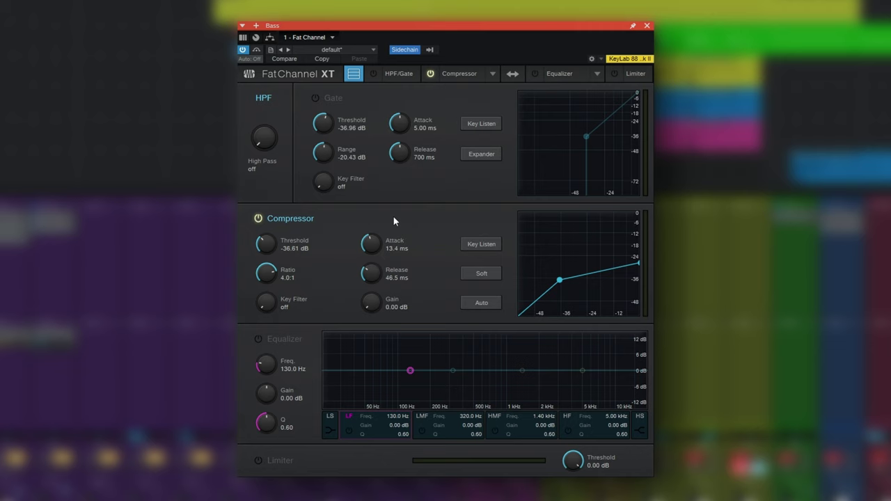
{"action": "left_click", "coordinate": [479, 245]}
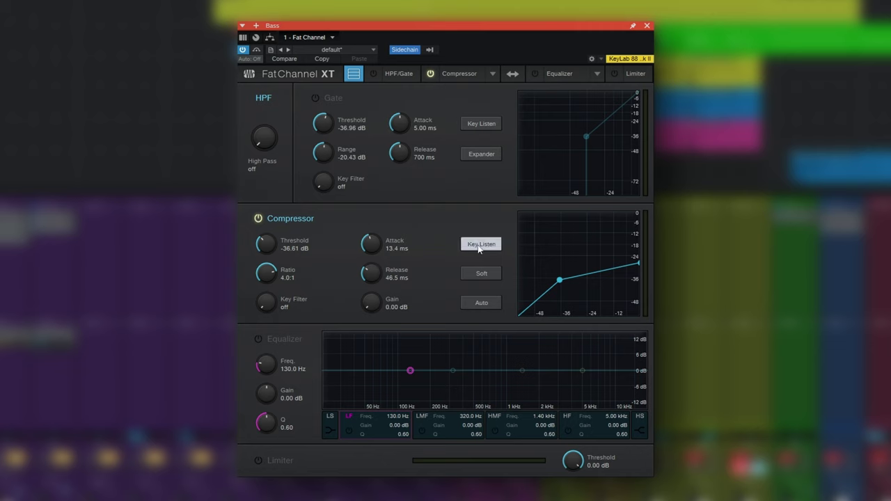